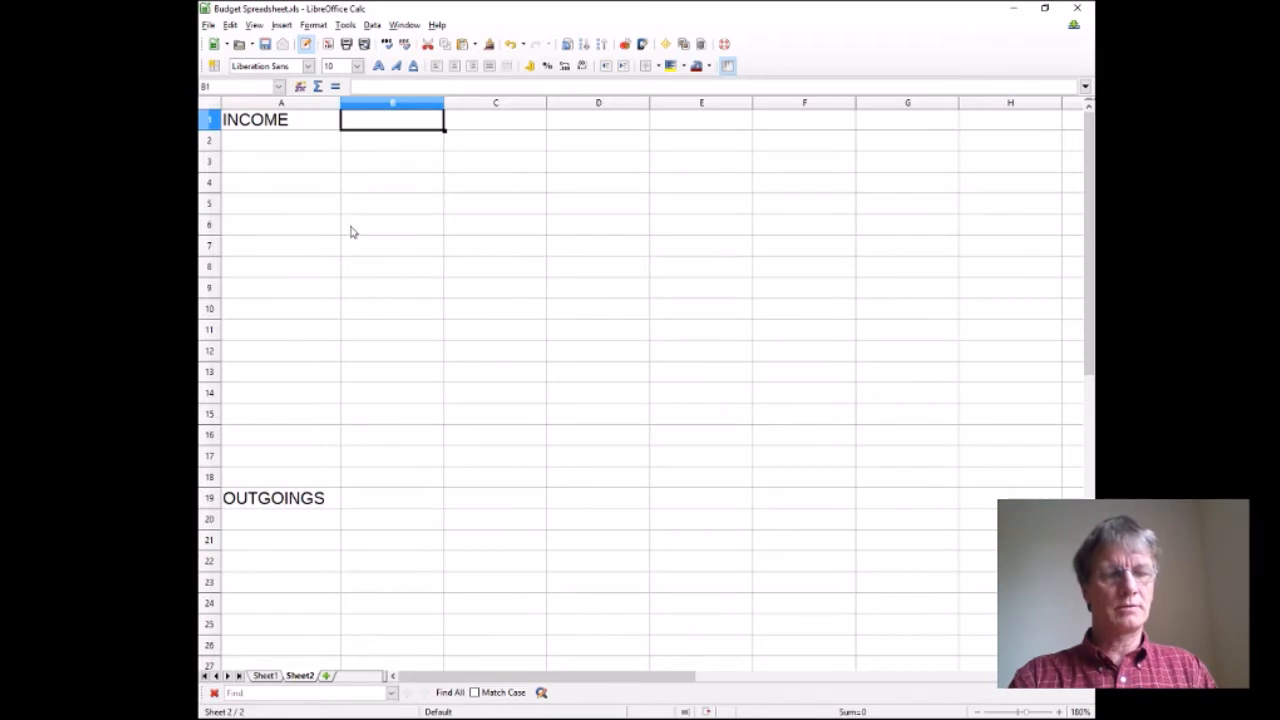
# Step: Enter the column headings Date, Description and Amount in B1:D1 beside INCOME
pyautogui.press('Tab')
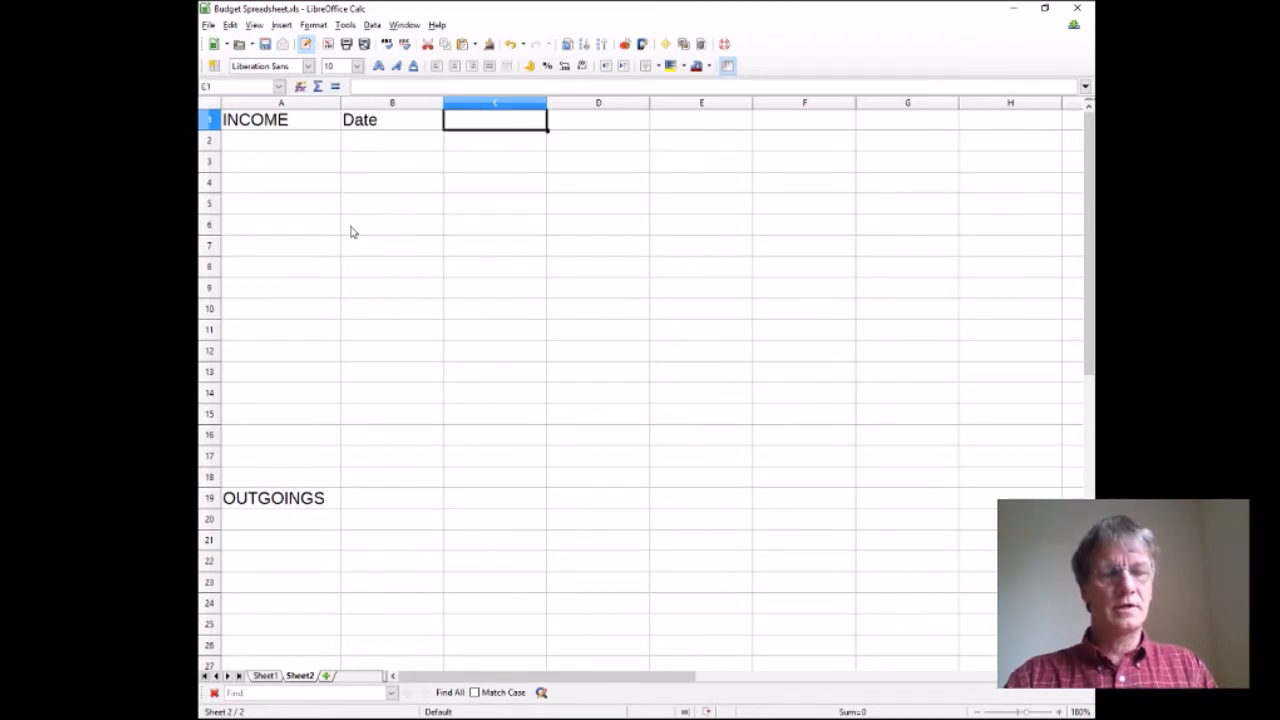
pyautogui.write('Descr')
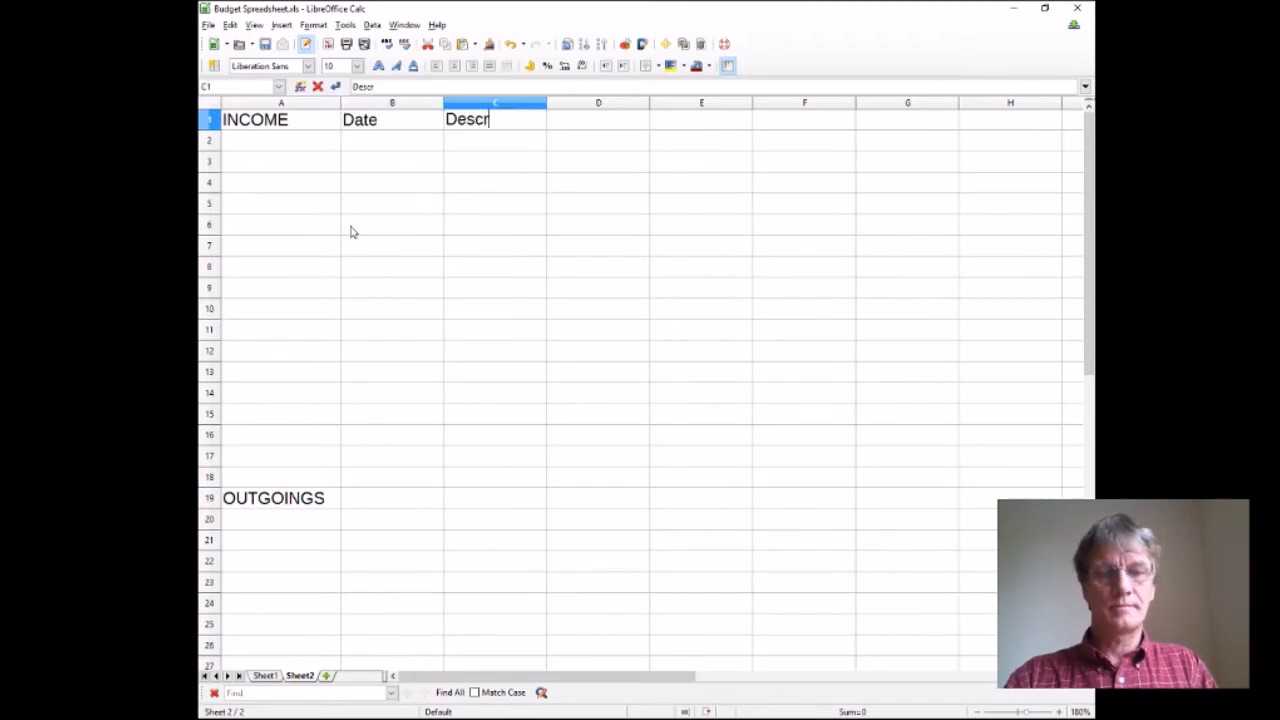
pyautogui.write('iption')
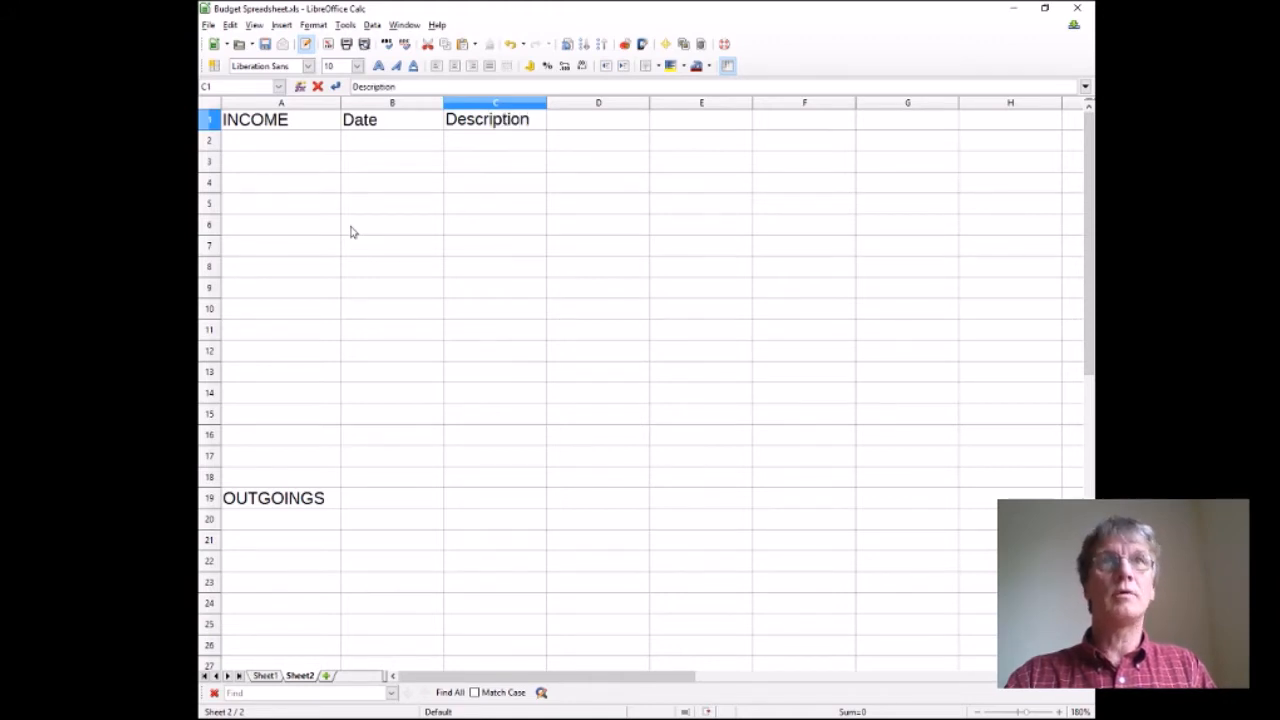
pyautogui.press('Tab')
pyautogui.write('Amount')
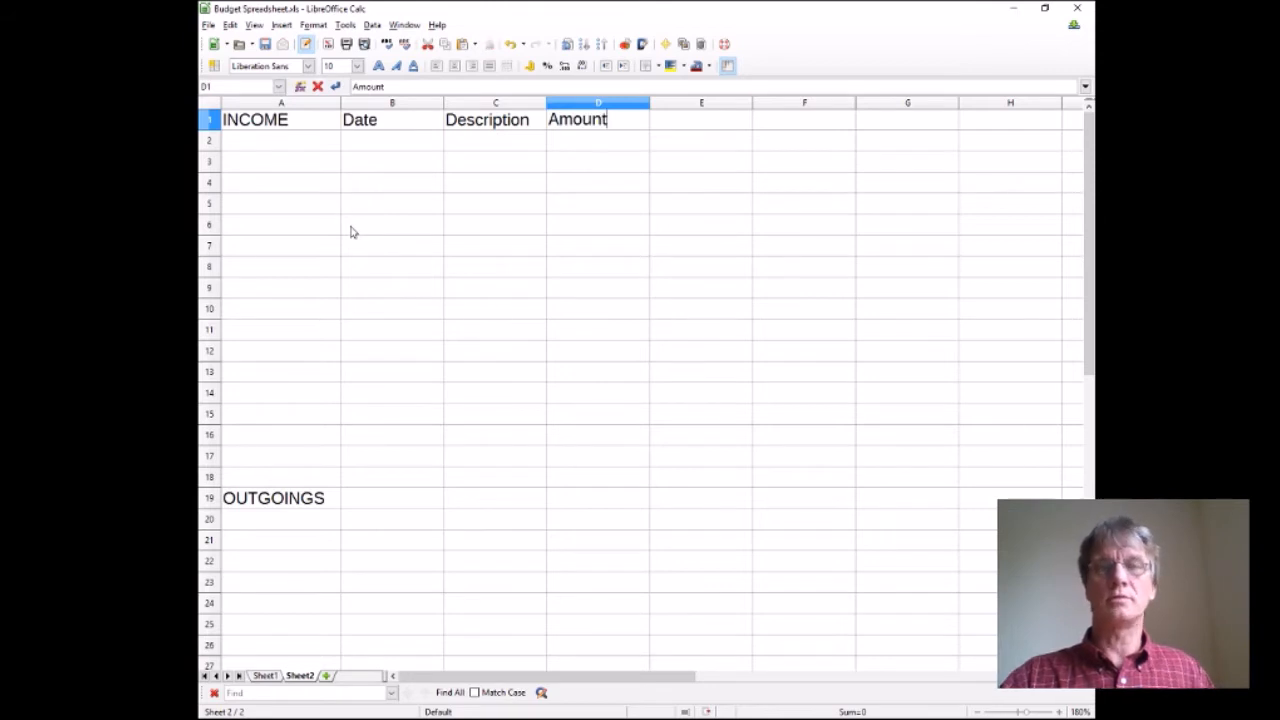
pyautogui.press('Return')
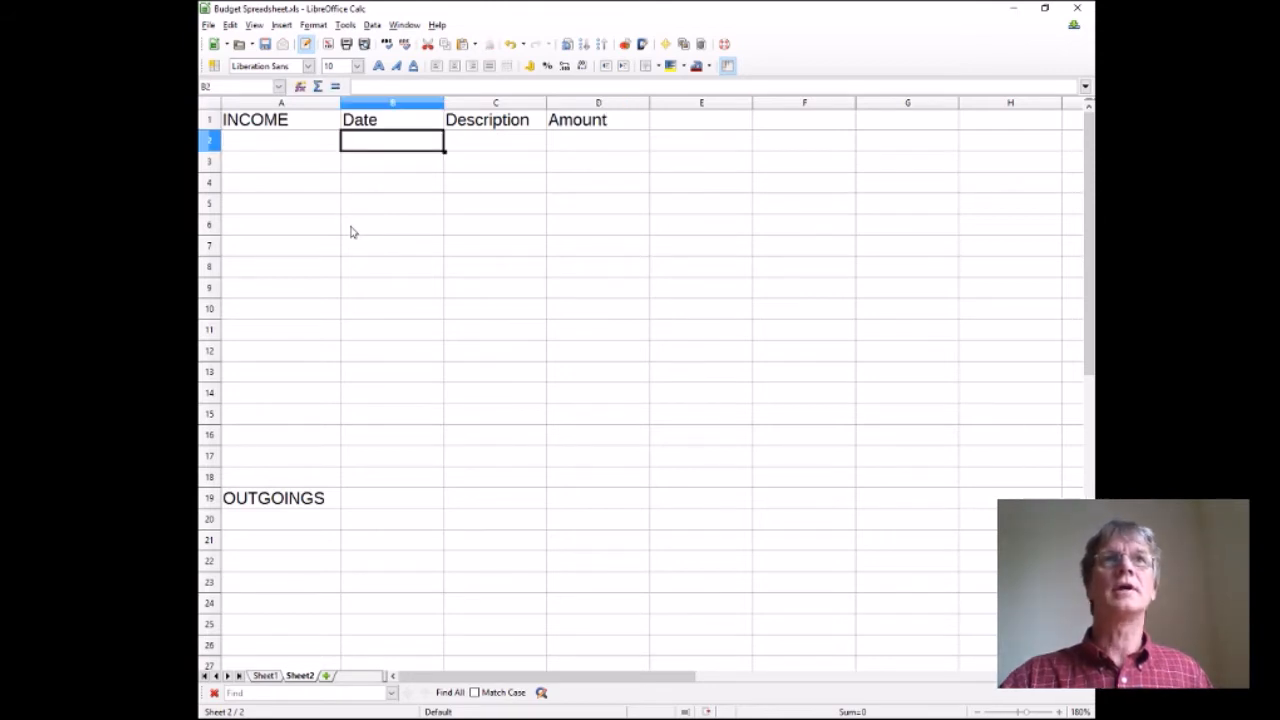
# Step: Copy the Date, Description and Amount headings to B19:D19 beside OUTGOINGS
pyautogui.moveTo(370, 124); pyautogui.dragTo(580, 131)
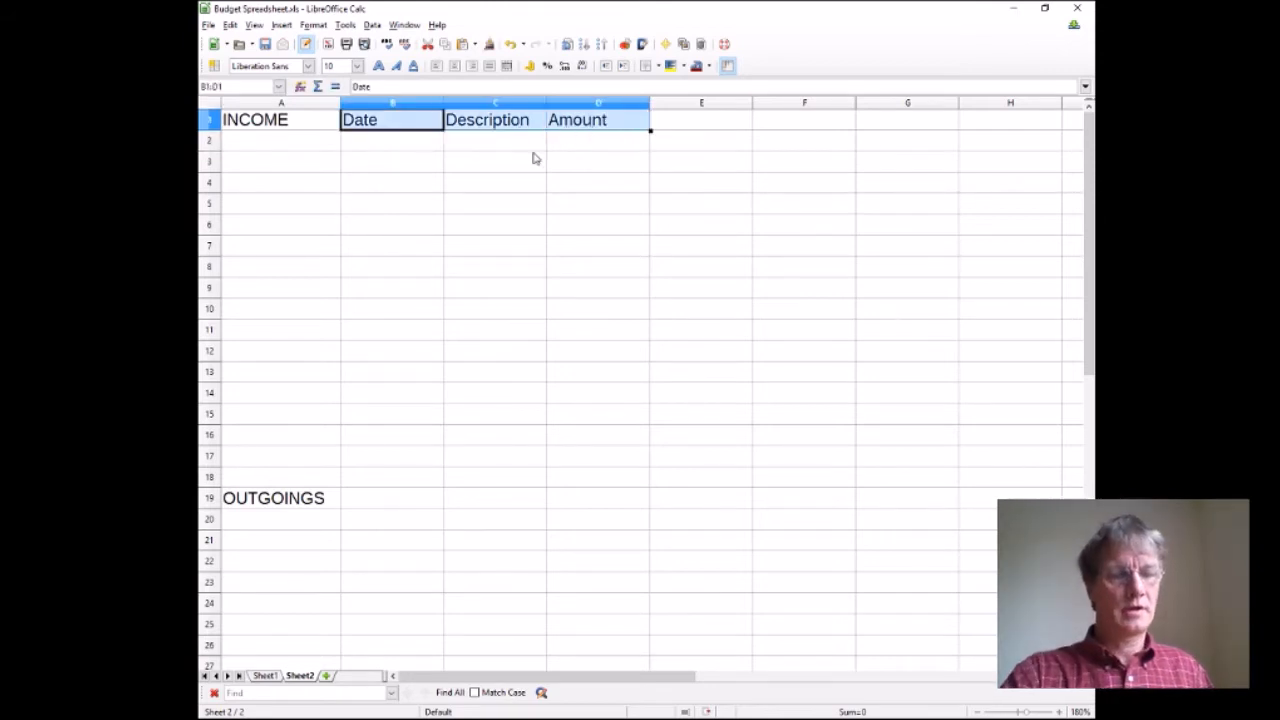
pyautogui.hotkey('ctrl', 'c')
pyautogui.click(371, 498)
pyautogui.hotkey('ctrl', 'v')
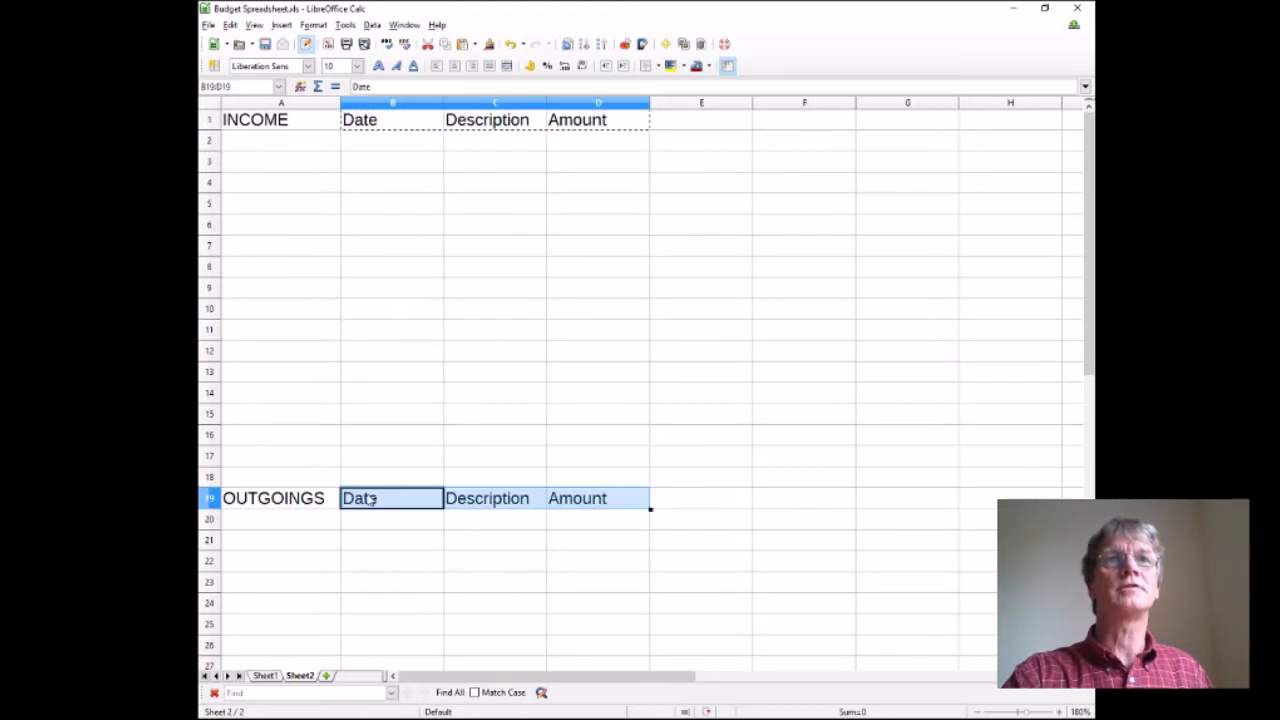
pyautogui.click(263, 120)
pyautogui.press('Escape')
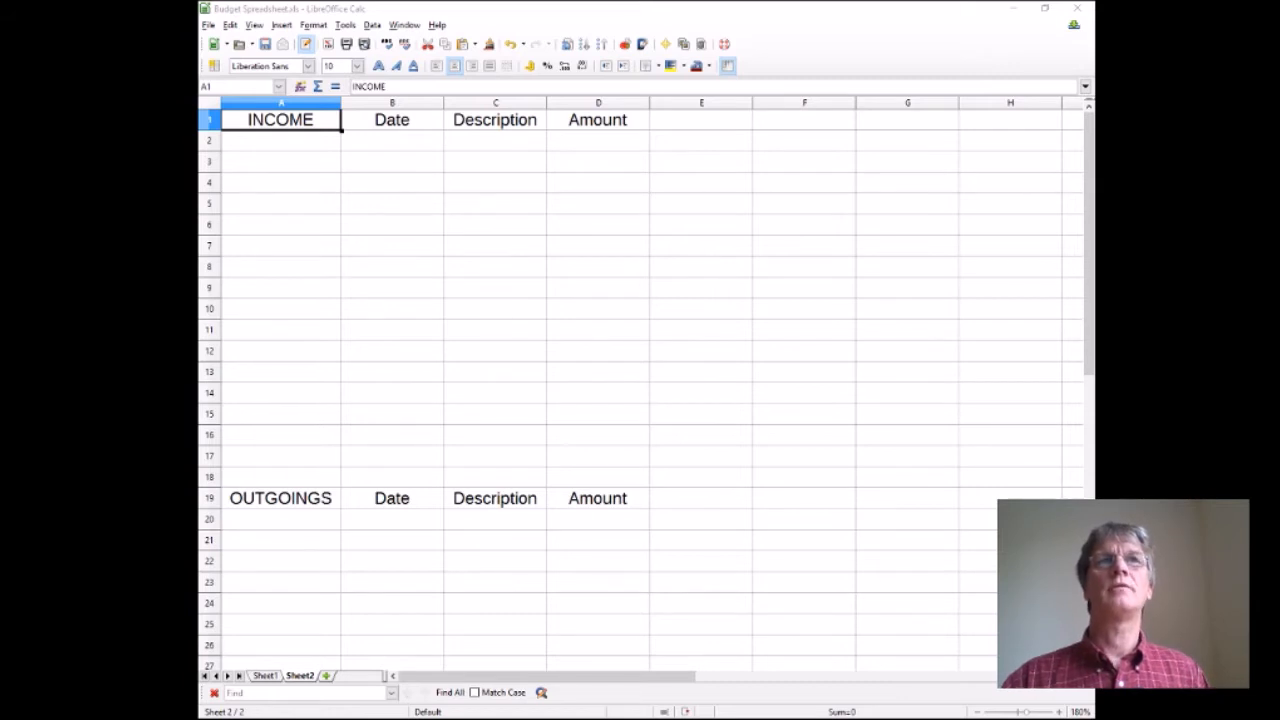
# Step: Add the first income entry in row 2 with date 27/5, description Salary and amount 1250
pyautogui.click(393, 142)
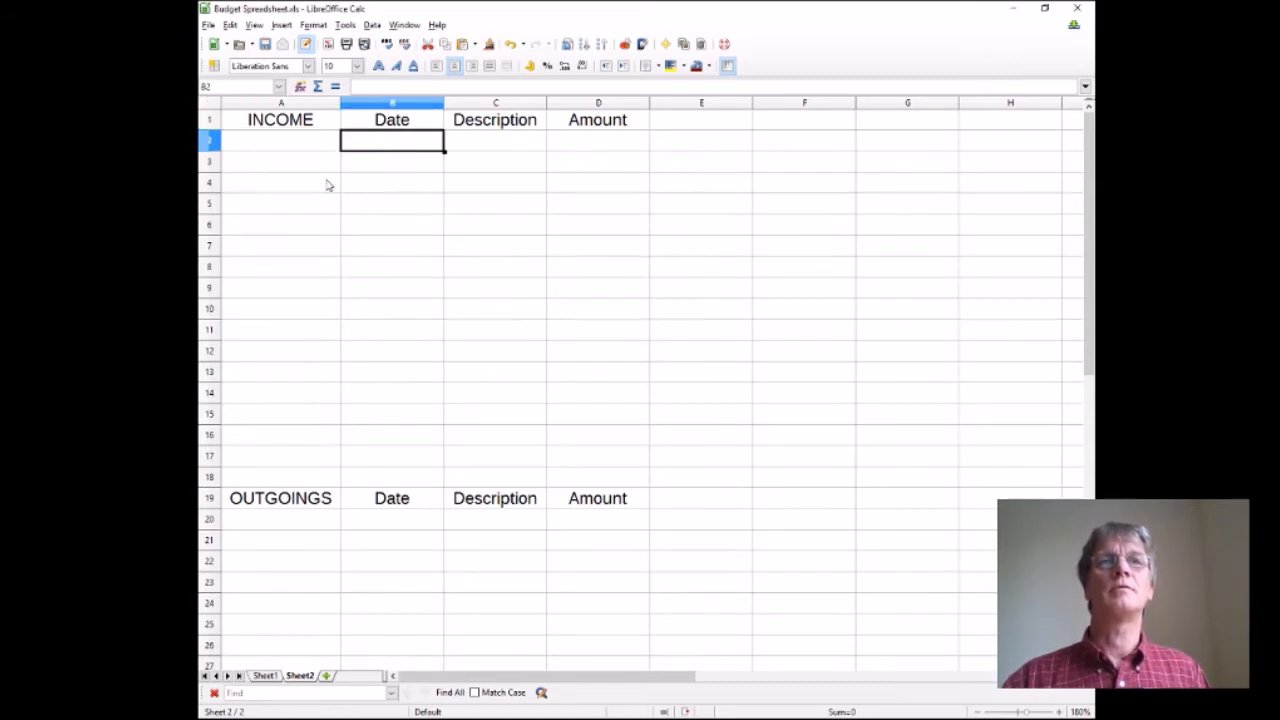
pyautogui.write('27/5')
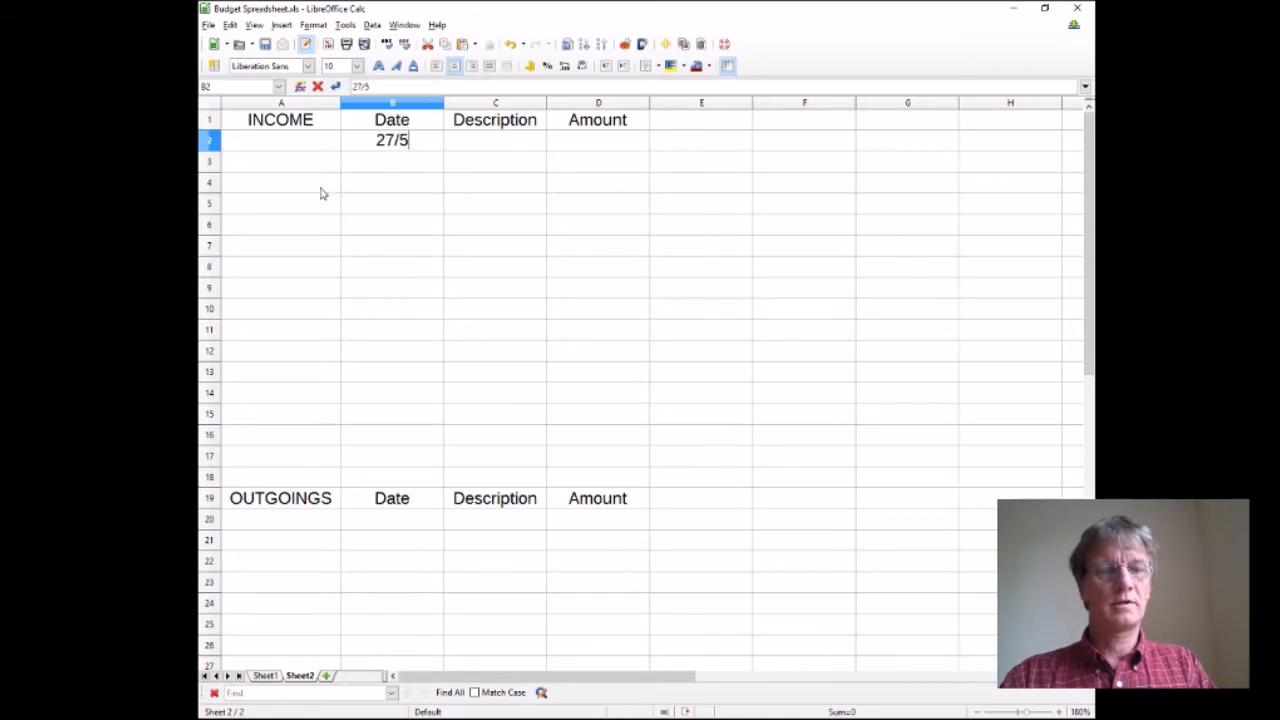
pyautogui.press('Tab')
pyautogui.write('Salary')
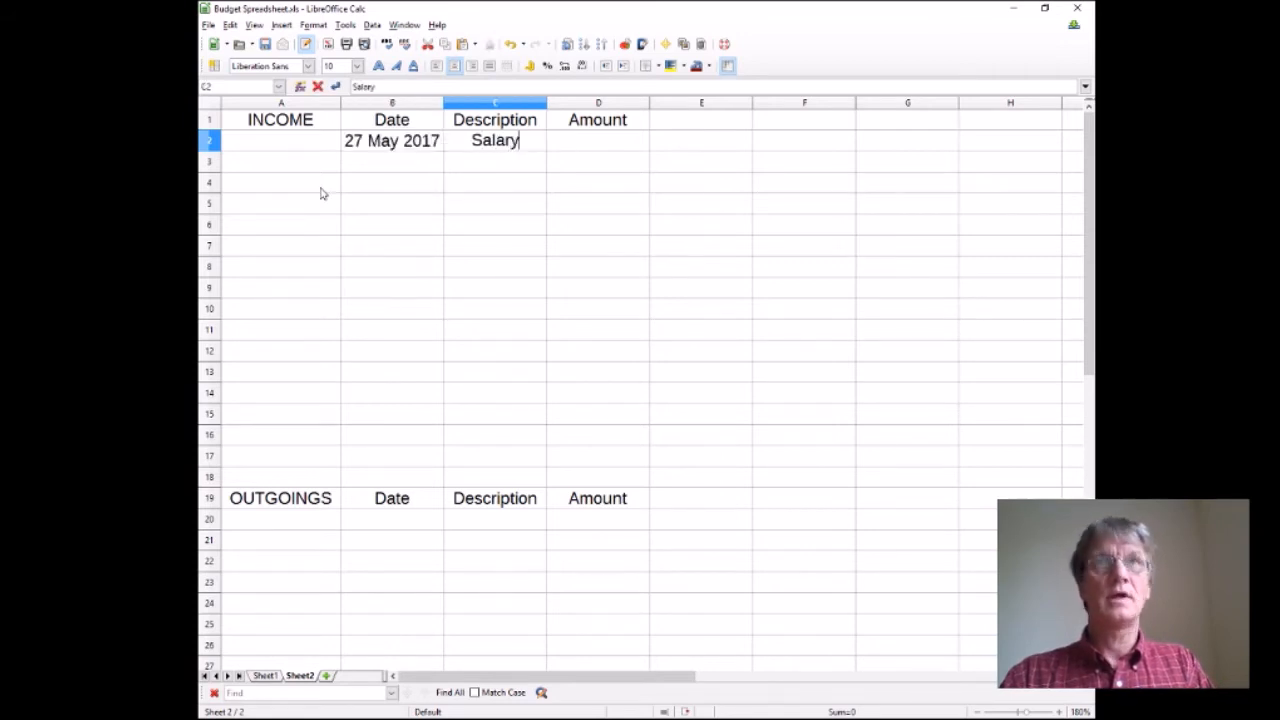
pyautogui.press('Tab')
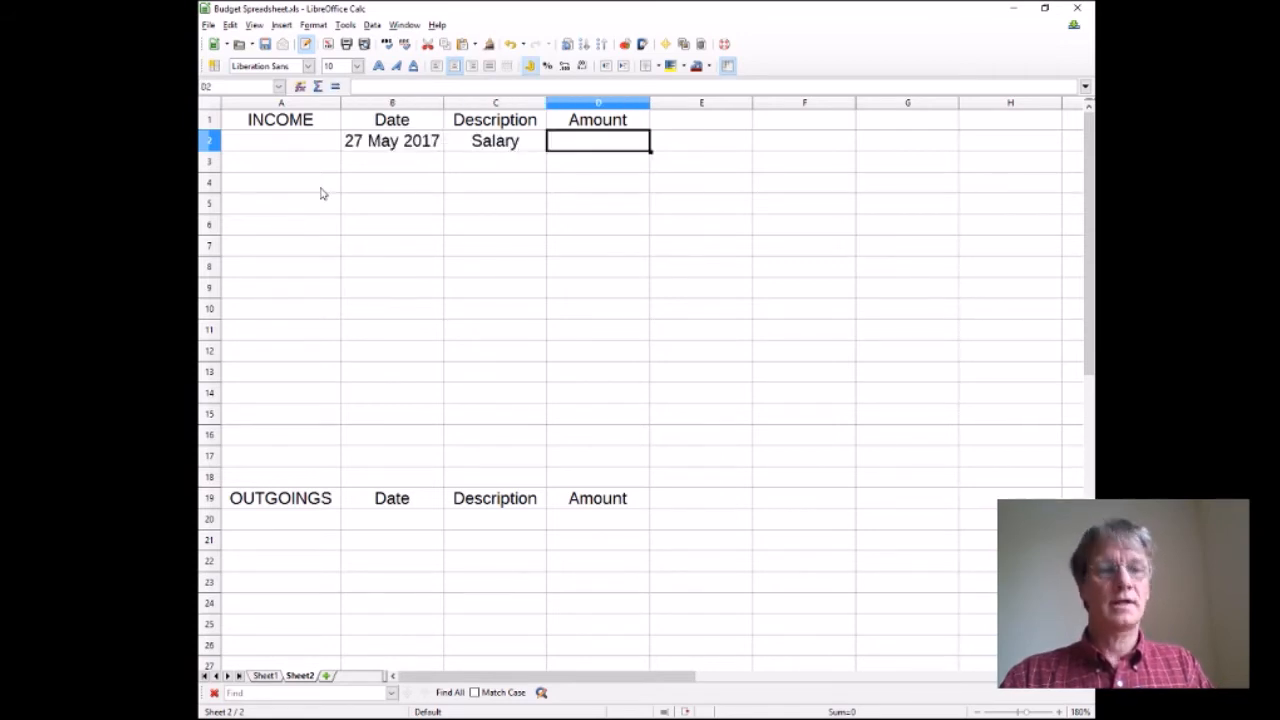
pyautogui.write('1250')
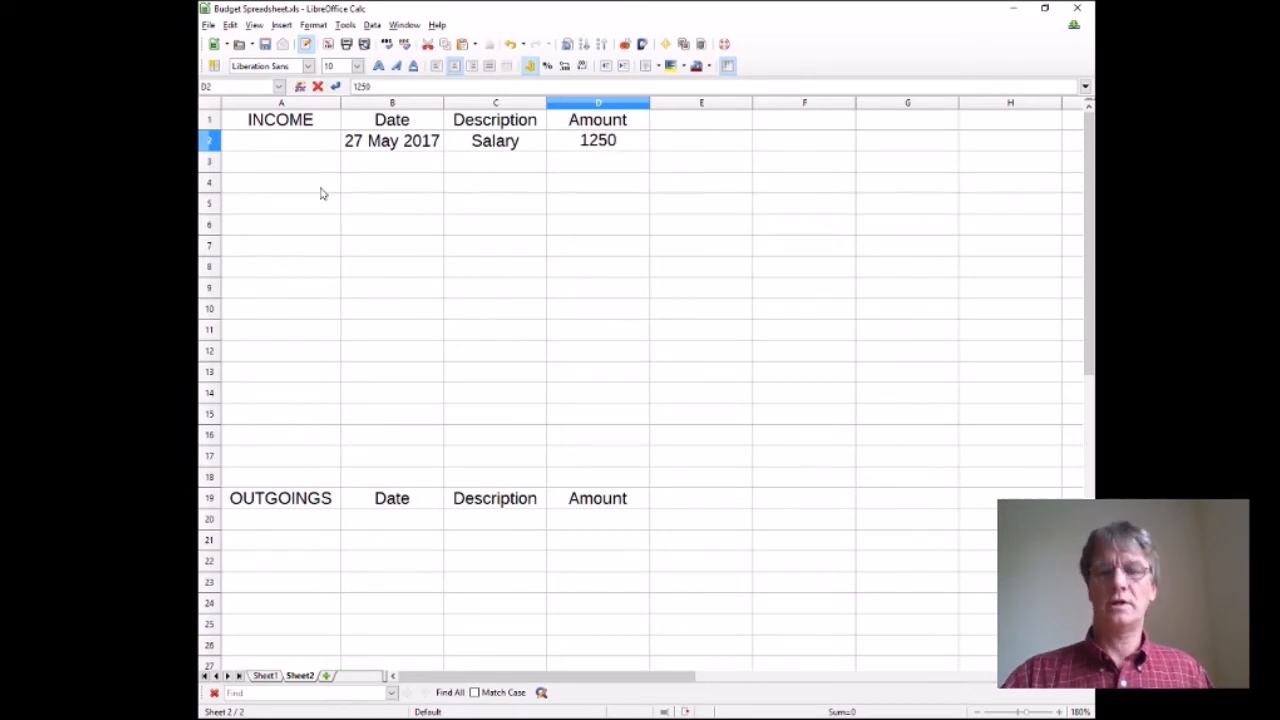
pyautogui.press('Return')
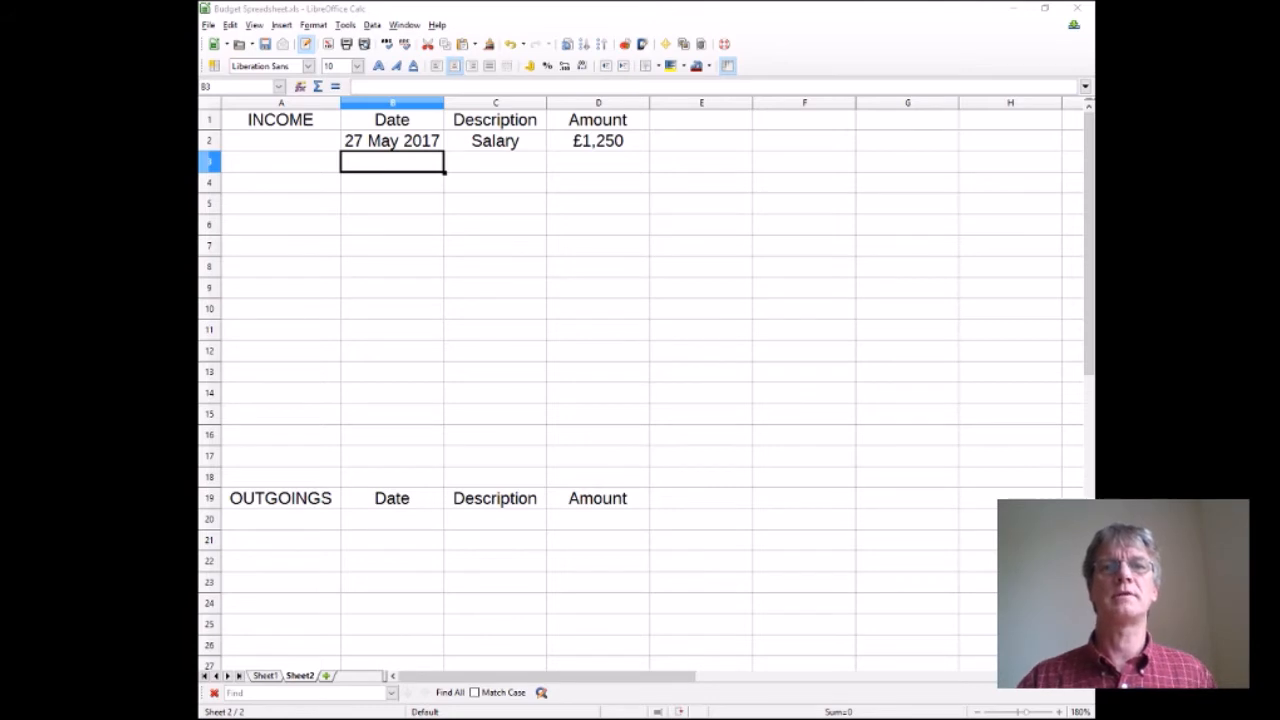
# Step: Add the first outgoings entry in row 20 with date 1/5, description Mortgage and amount 565
pyautogui.click(371, 521)
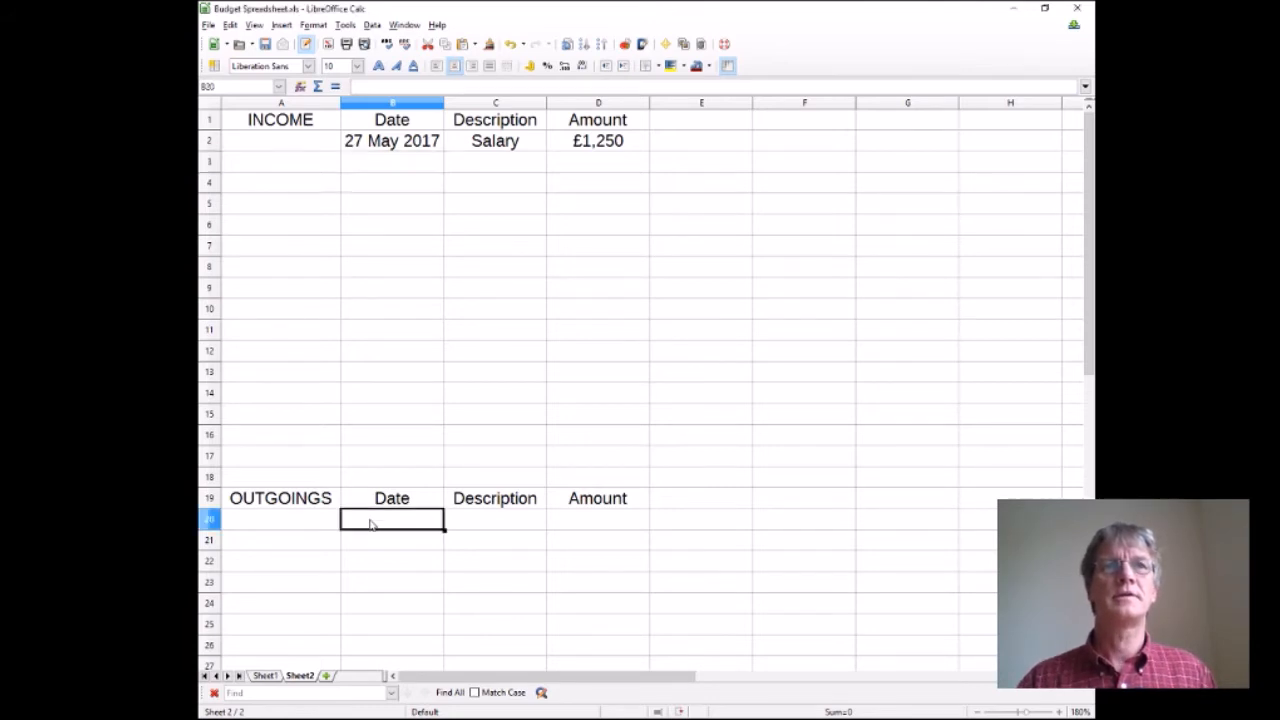
pyautogui.write('1/5')
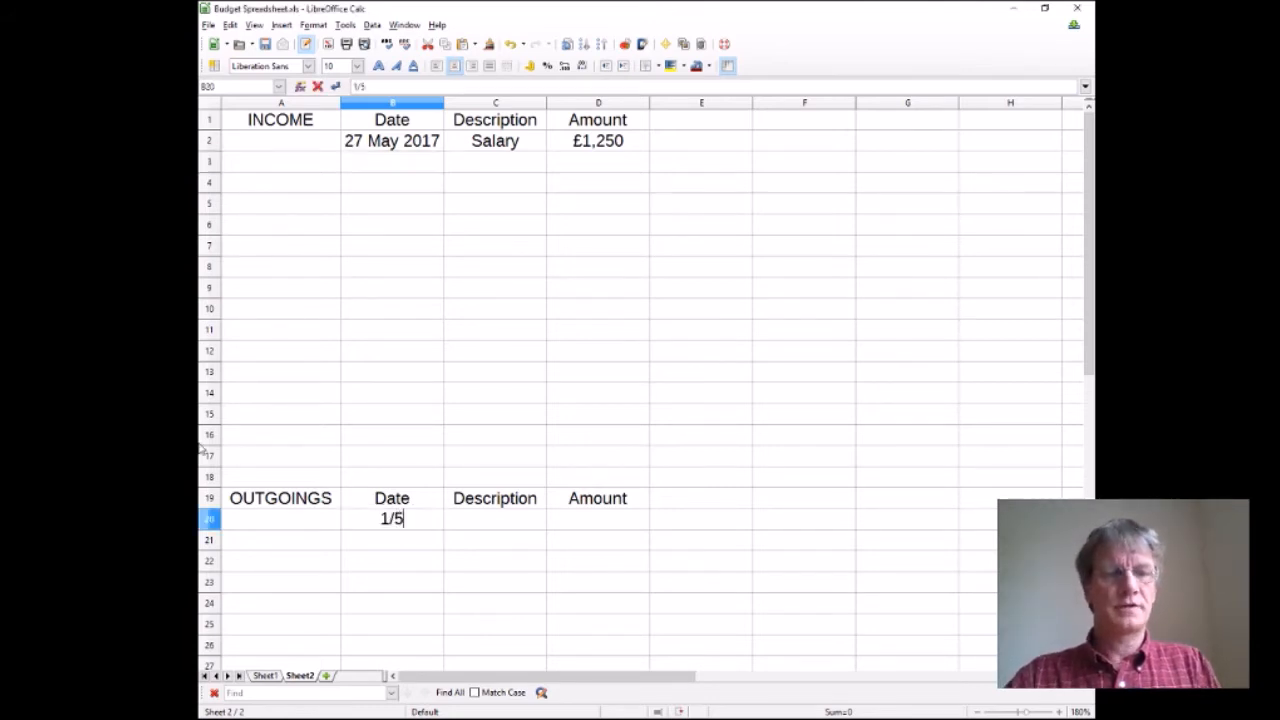
pyautogui.press('Tab')
pyautogui.write('Mor')
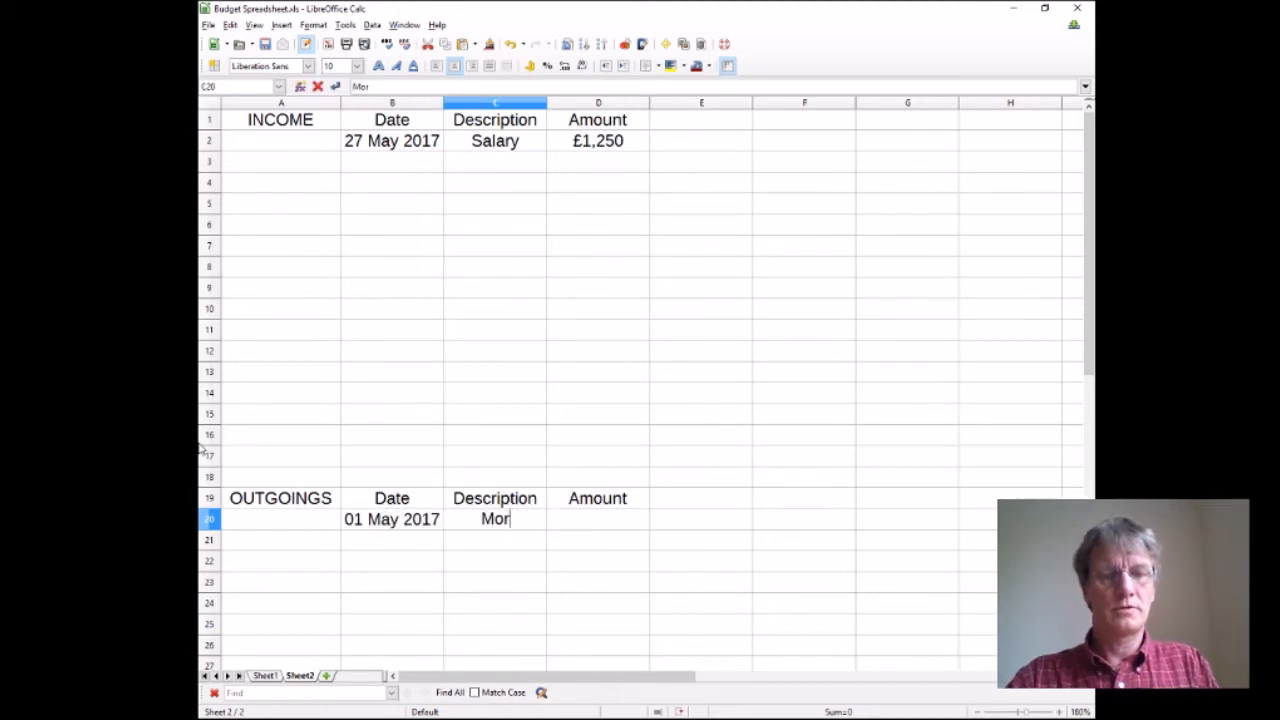
pyautogui.write('tgage')
pyautogui.press('Tab')
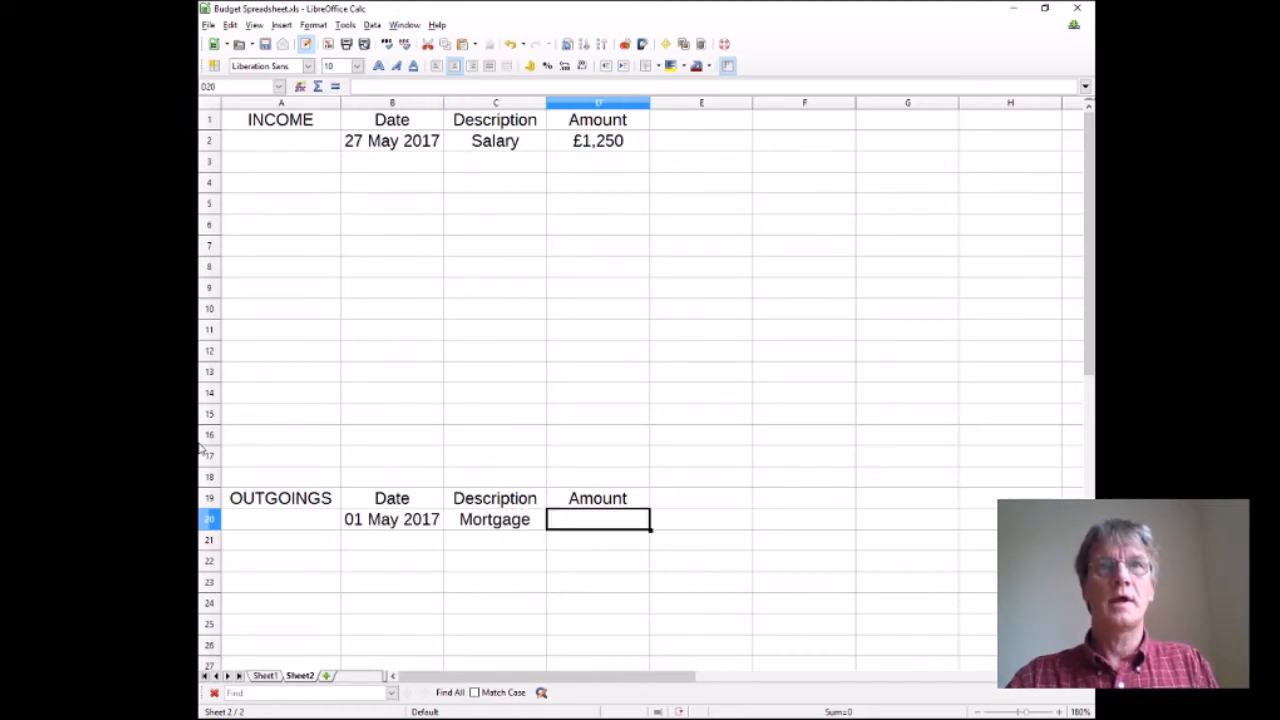
pyautogui.write('565')
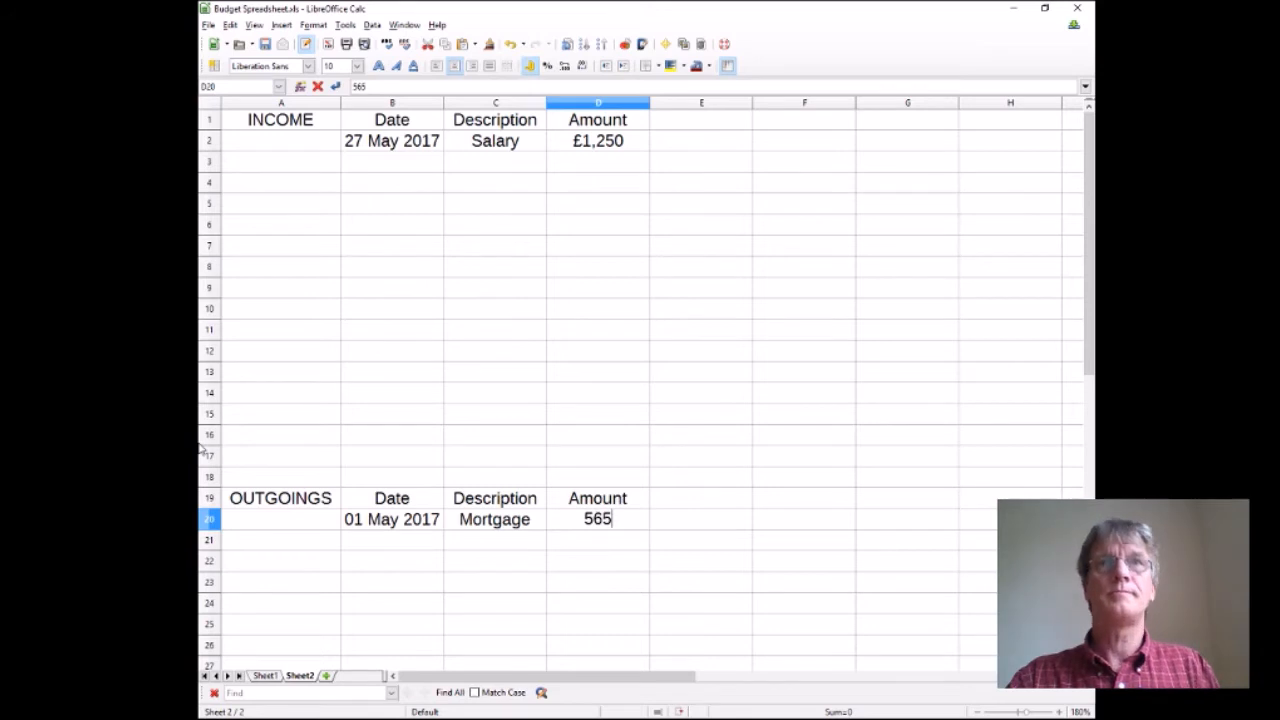
pyautogui.press('Return')
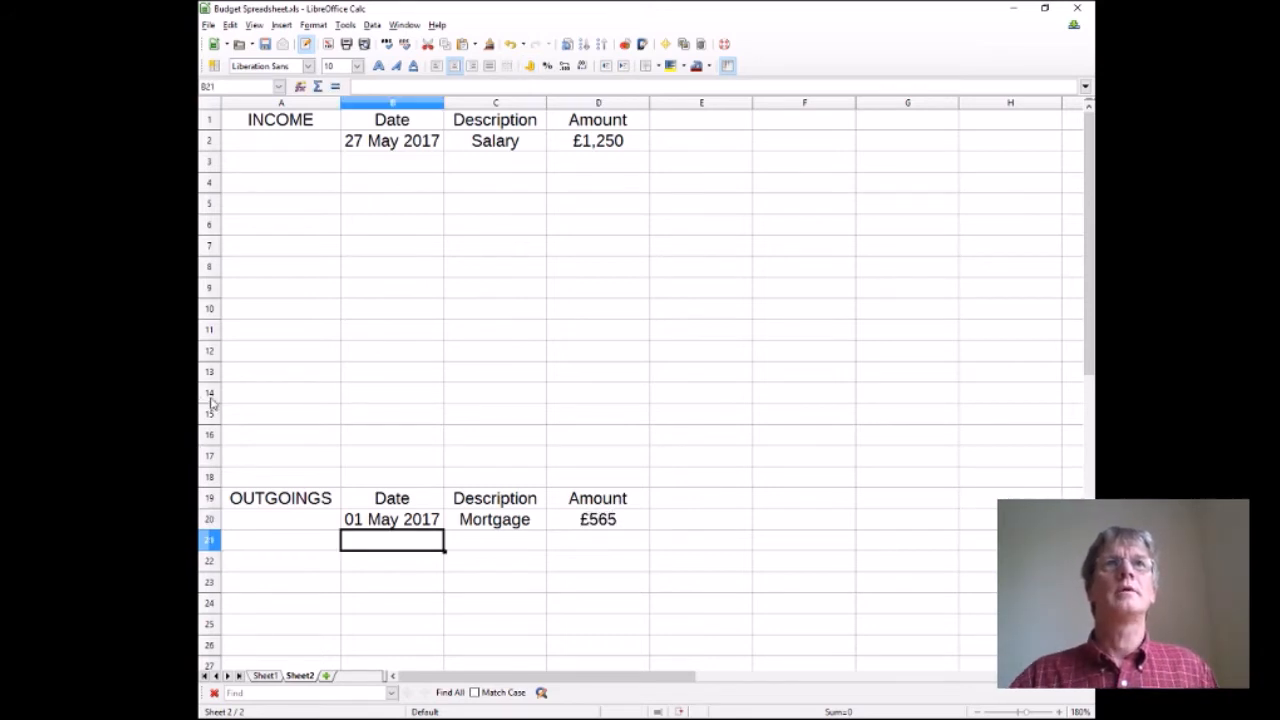
# Step: Add a second income entry in row 3 with date 1/5, description Interest on Savings and amount 50
pyautogui.click(376, 165)
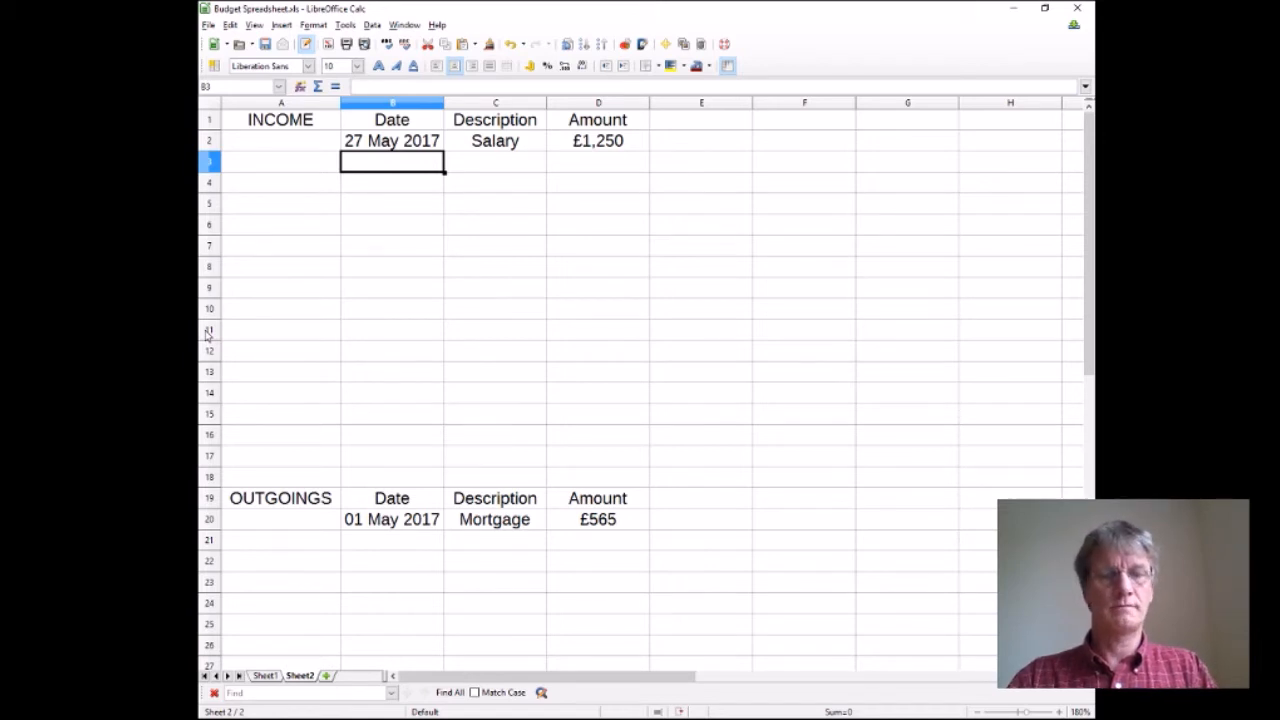
pyautogui.write('1/5')
pyautogui.press('Tab')
pyautogui.write('Interest on Savings')
pyautogui.press('Tab')
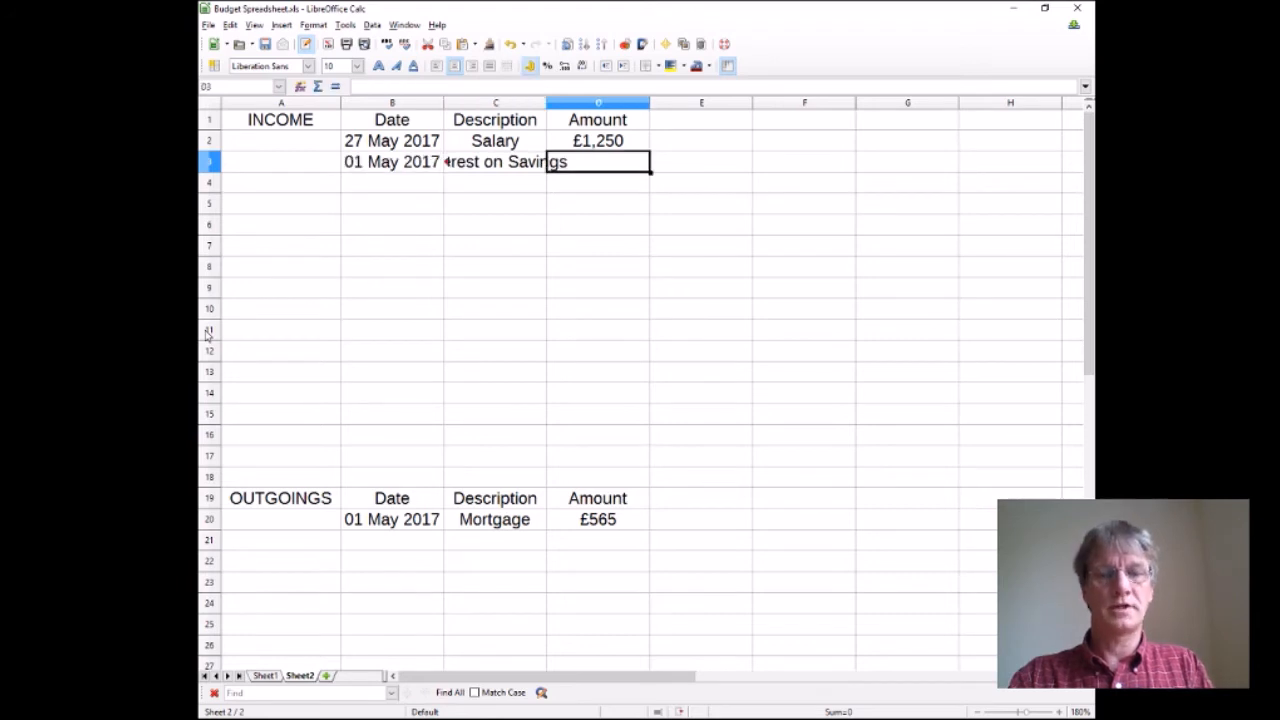
pyautogui.write('50')
pyautogui.press('Return')
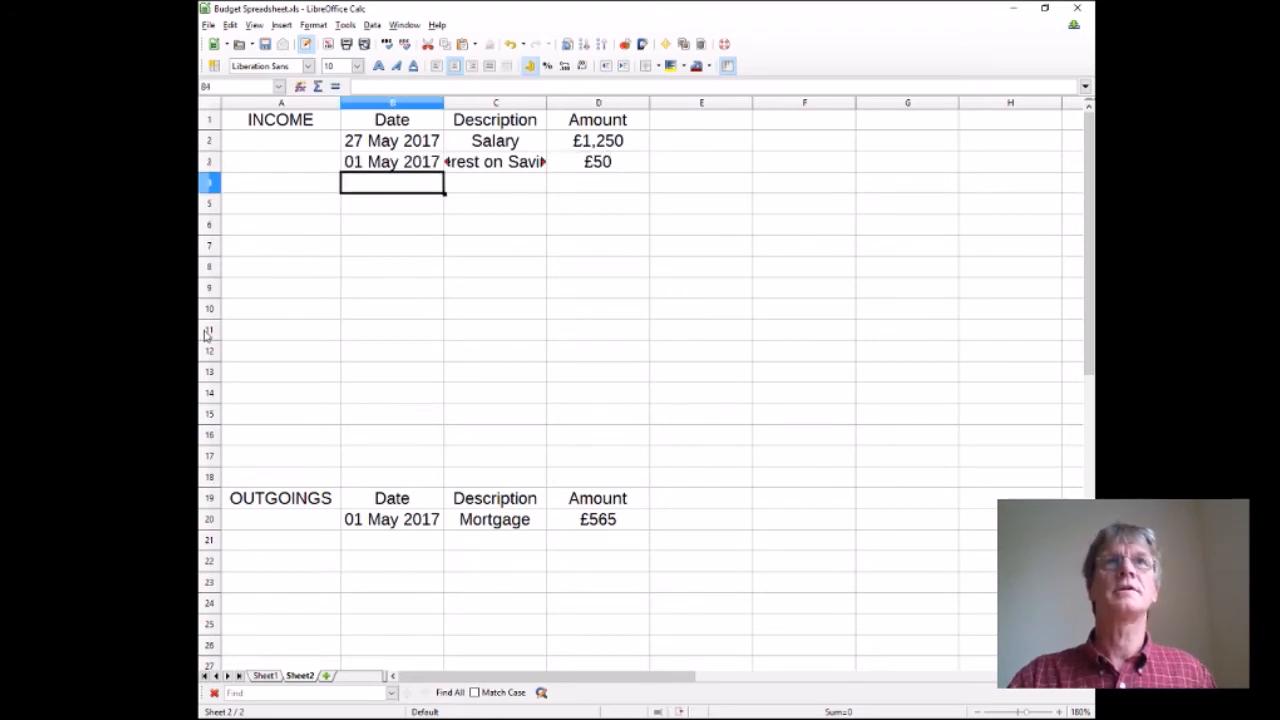
# Step: Widen the Description column so its longest entry fits, and slightly widen the Amount and Date columns
pyautogui.moveTo(546, 104); pyautogui.dragTo(634, 111)
pyautogui.moveTo(735, 102); pyautogui.dragTo(755, 102)
pyautogui.moveTo(443, 102); pyautogui.dragTo(471, 102)
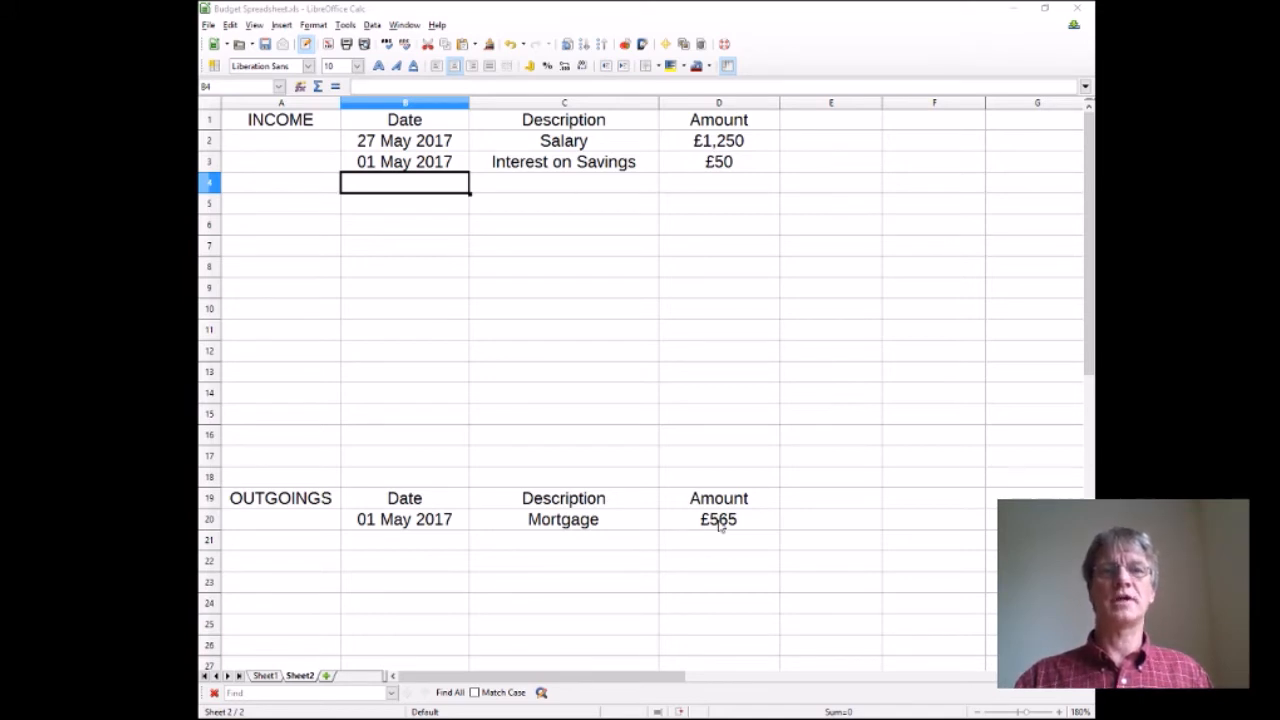
# Step: Label A17 TOTAL for the income section and give row 17 top and bottom borders
pyautogui.click(208, 457)
pyautogui.click(272, 461)
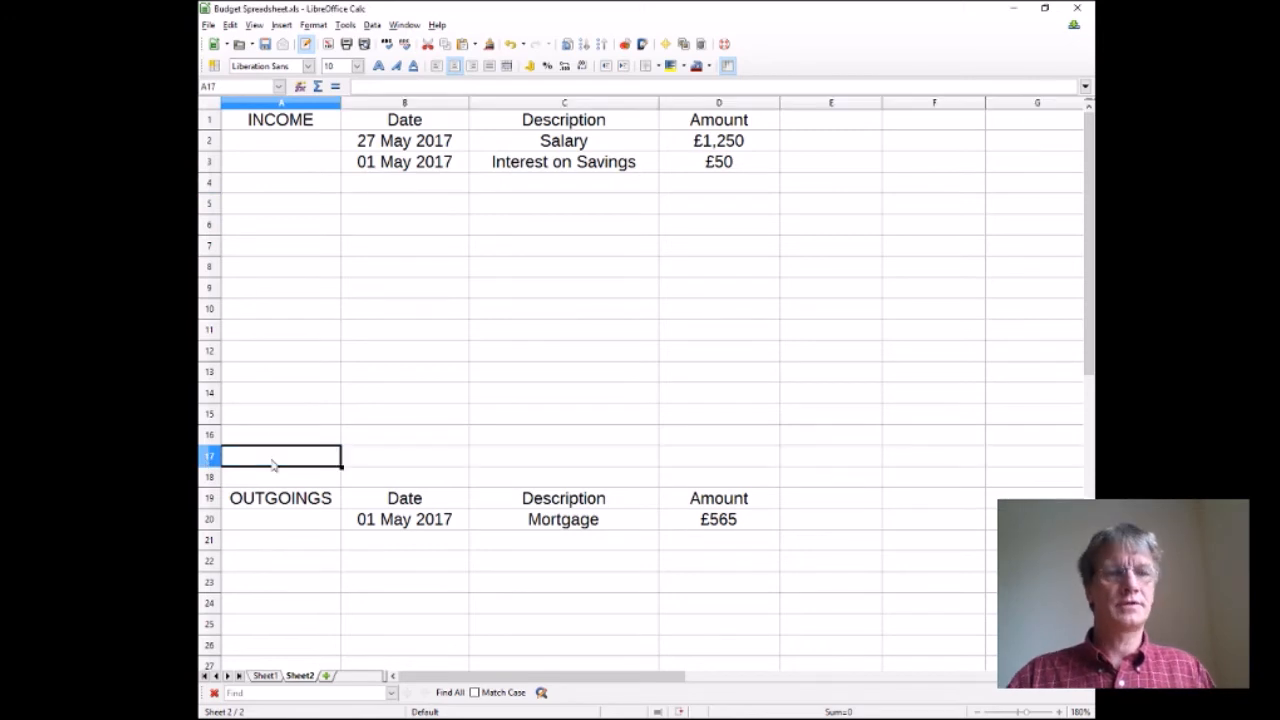
pyautogui.write('TOTAL')
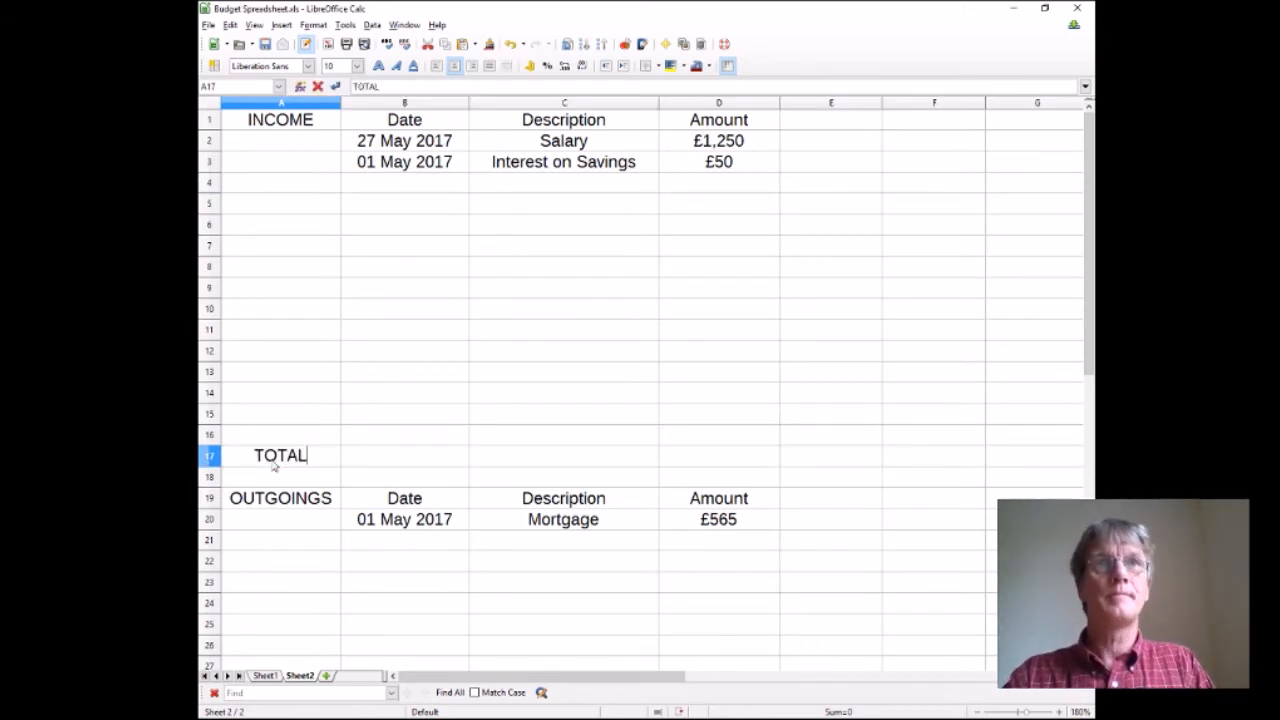
pyautogui.click(210, 462)
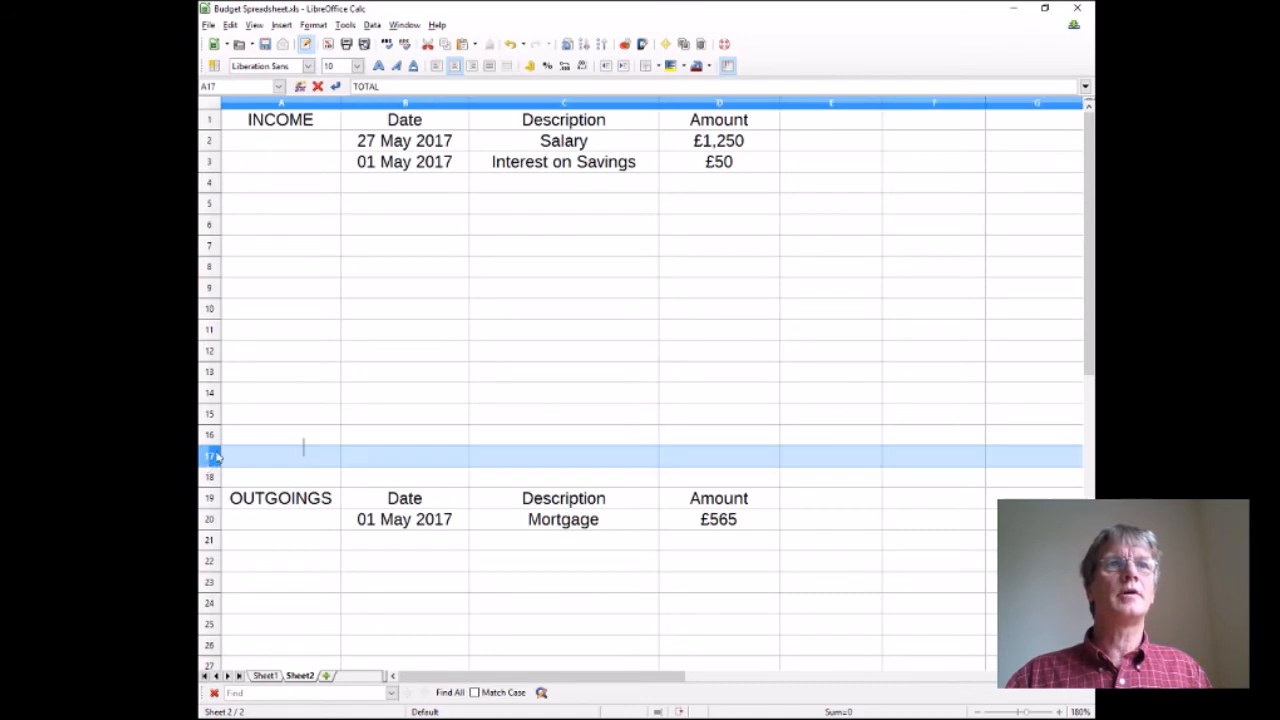
pyautogui.click(661, 66)
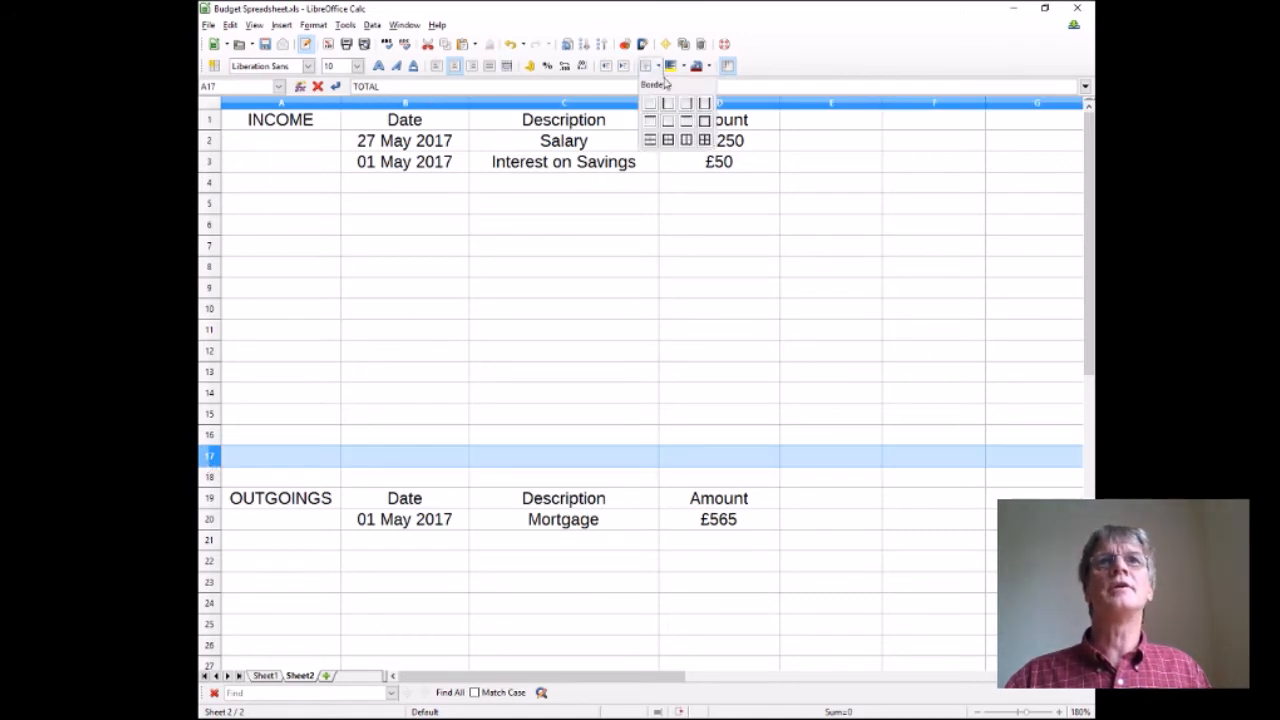
pyautogui.click(685, 126)
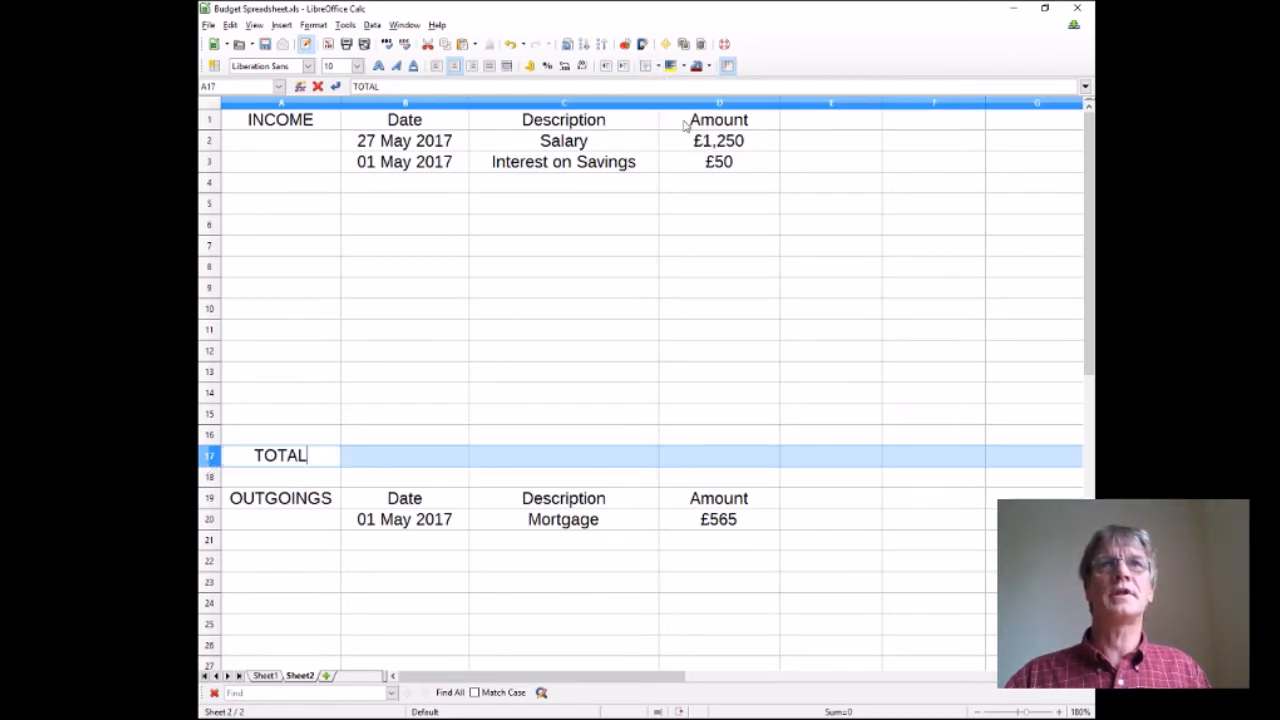
# Step: Label A25 TOTAL for the outgoings section and give row 25 top and bottom borders
pyautogui.click(210, 626)
pyautogui.click(256, 626)
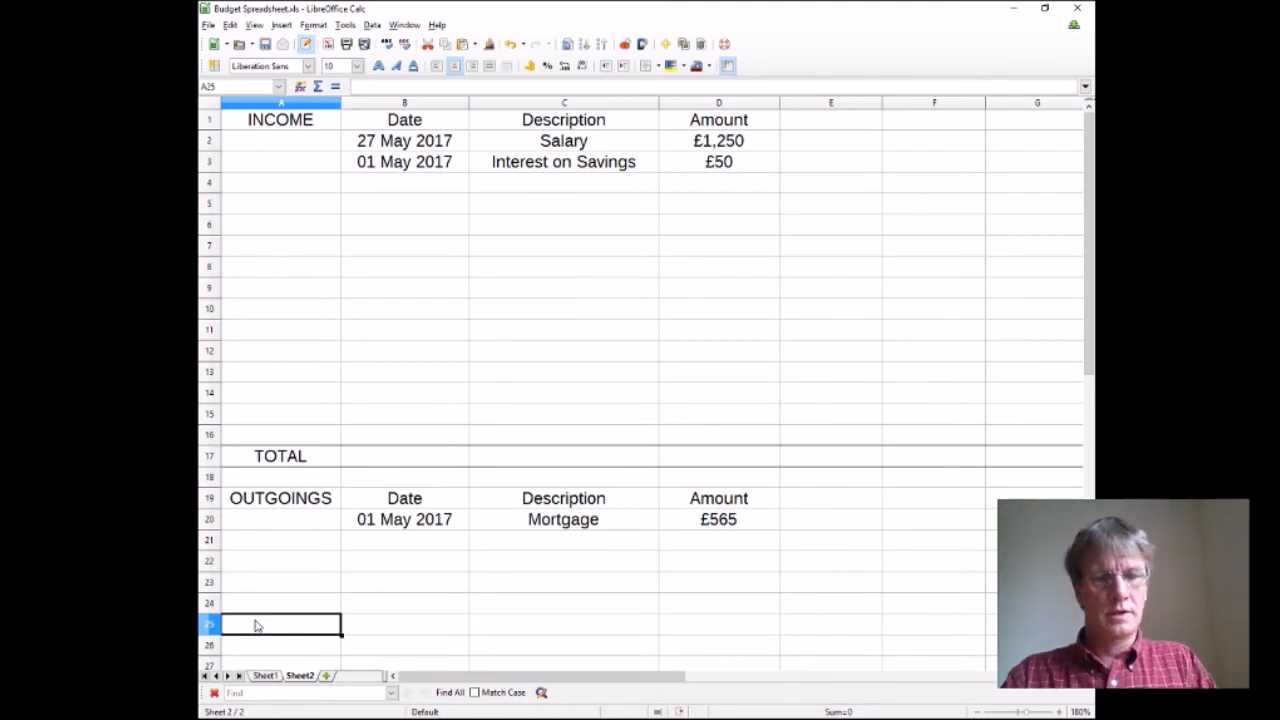
pyautogui.write('TOTAL')
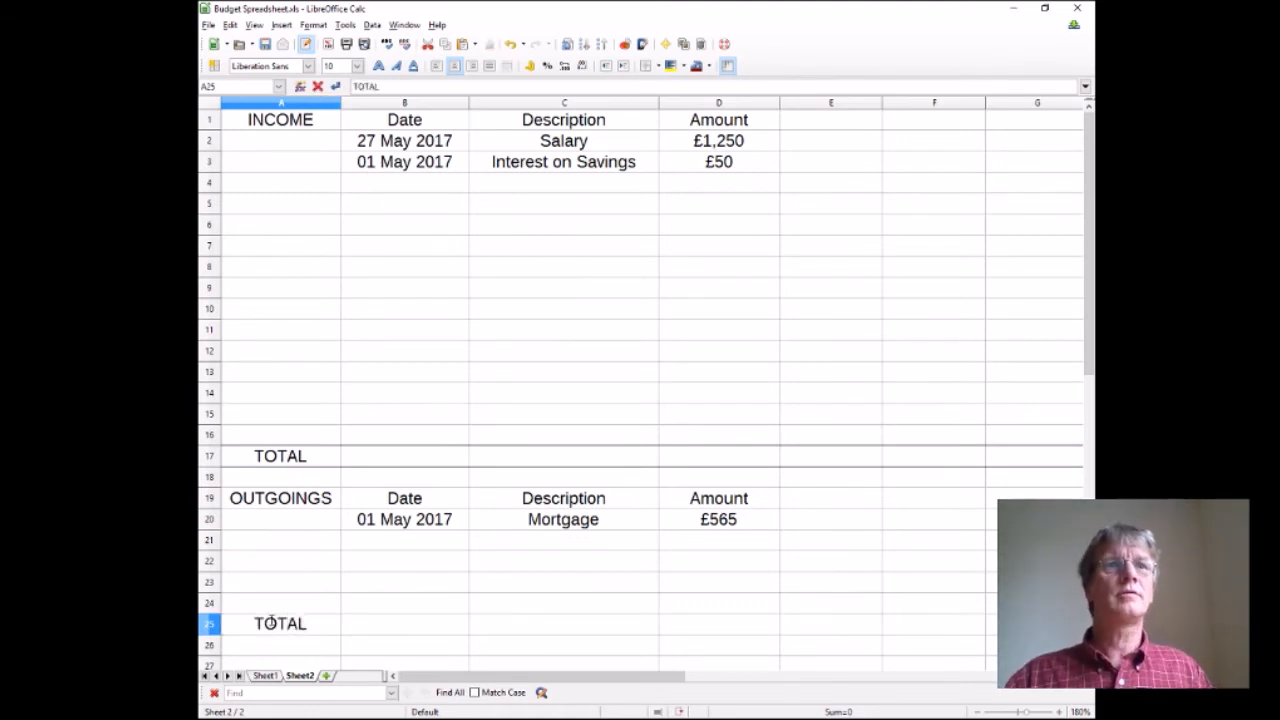
pyautogui.click(210, 624)
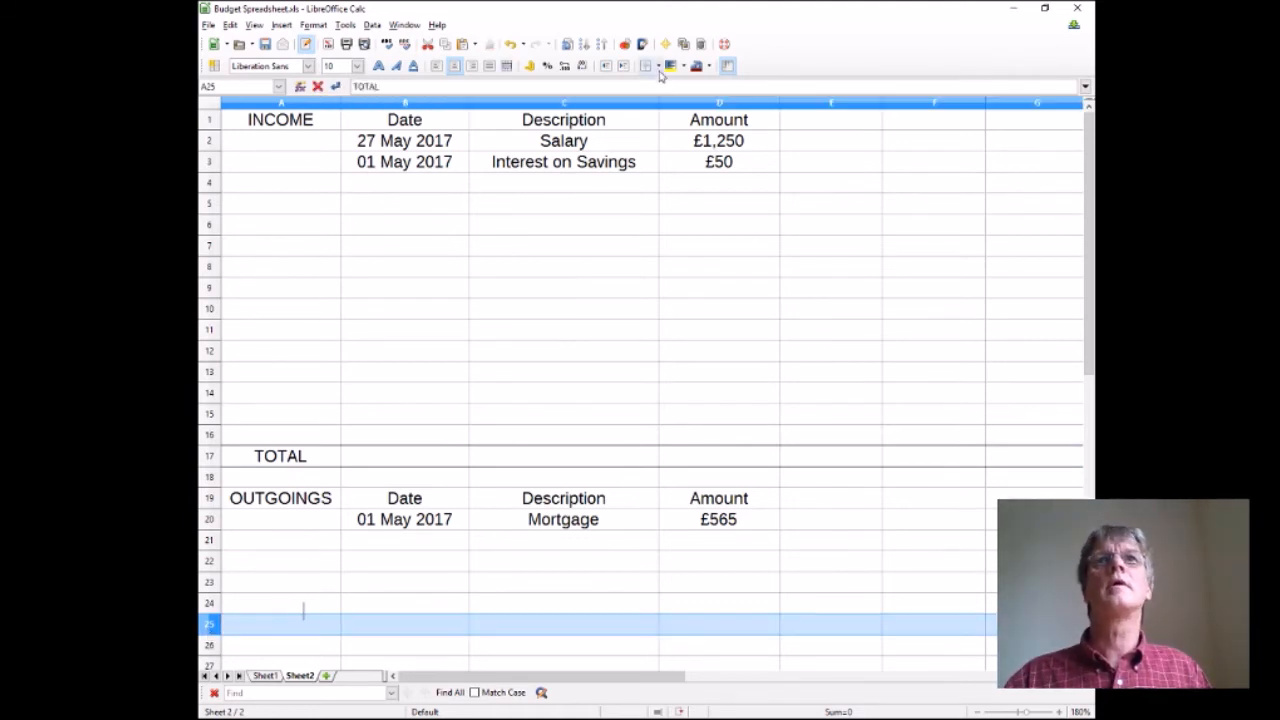
pyautogui.click(658, 66)
pyautogui.click(686, 122)
pyautogui.click(520, 331)
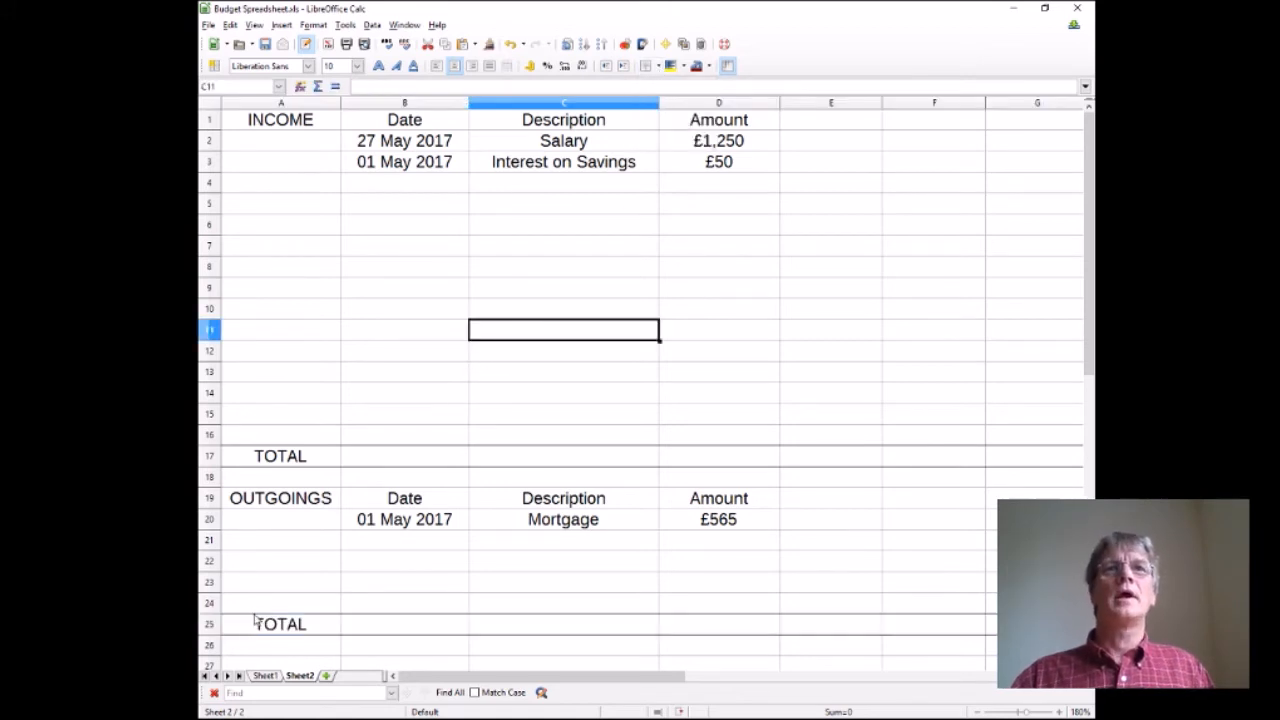
# Step: Total the outgoings amounts in D25 with a SUM formula over D20:D24
pyautogui.click(710, 632)
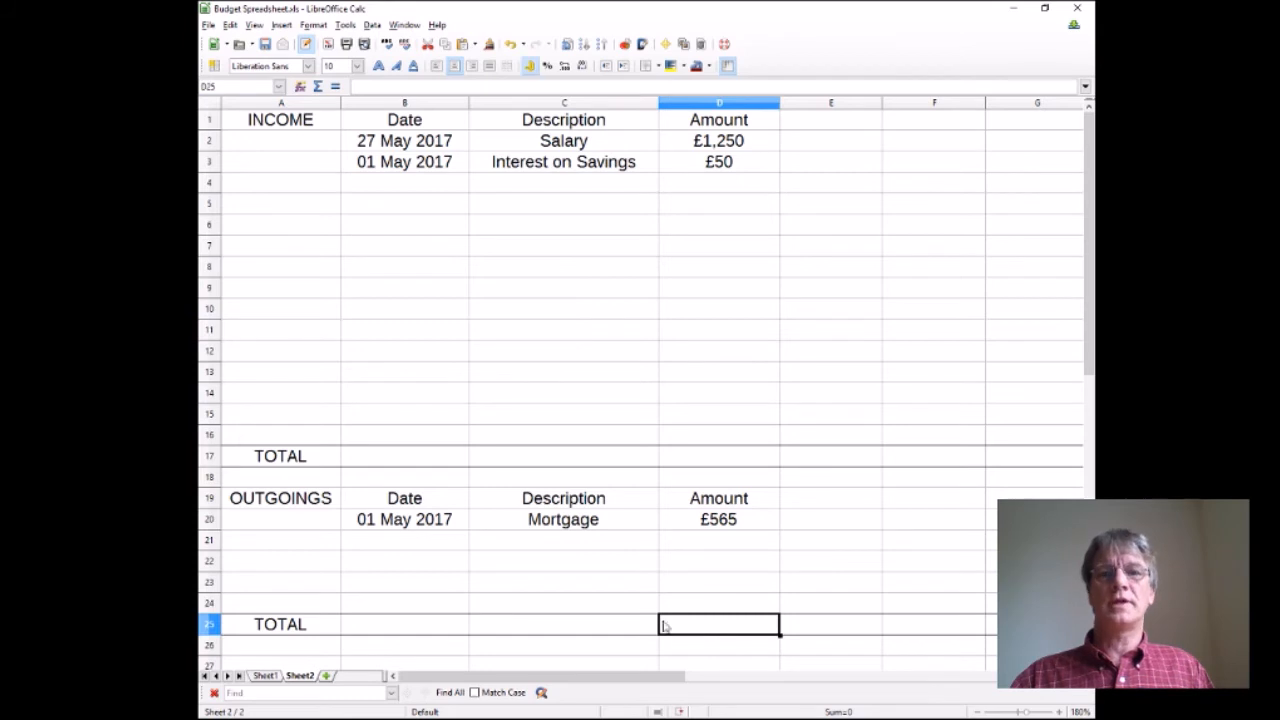
pyautogui.write('=sum(')
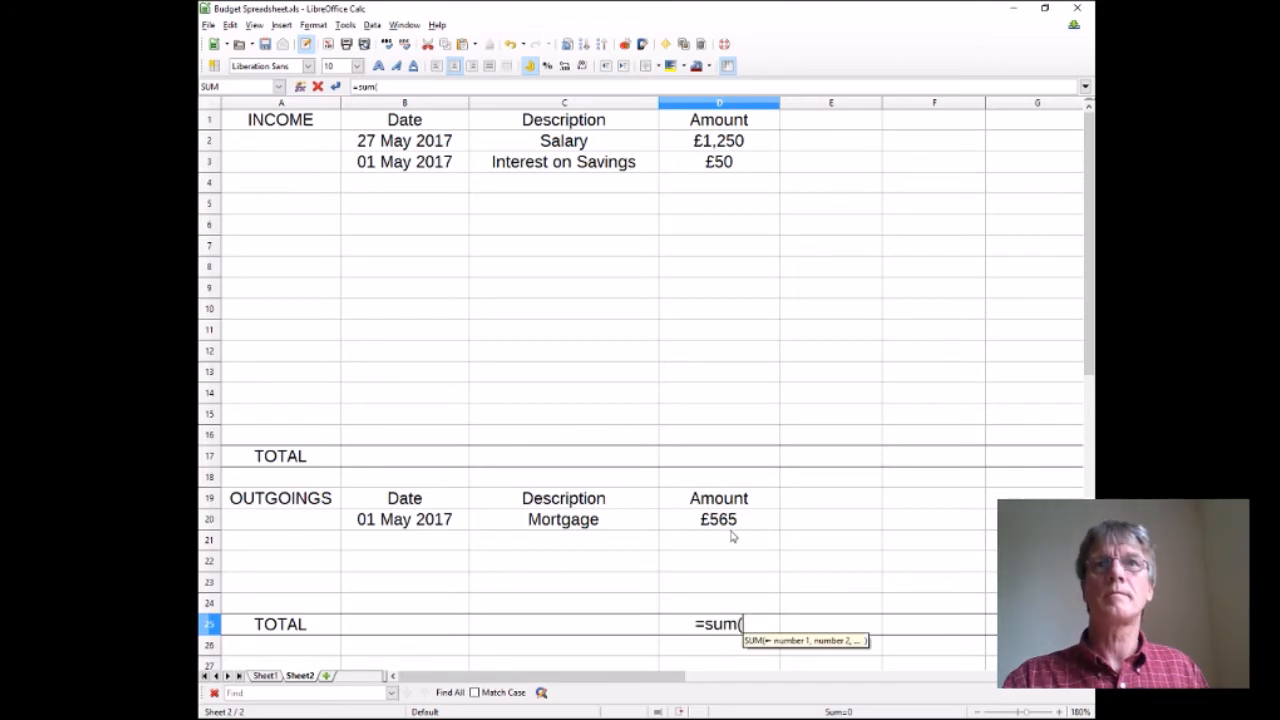
pyautogui.moveTo(726, 522); pyautogui.dragTo(726, 605)
pyautogui.press('Return')
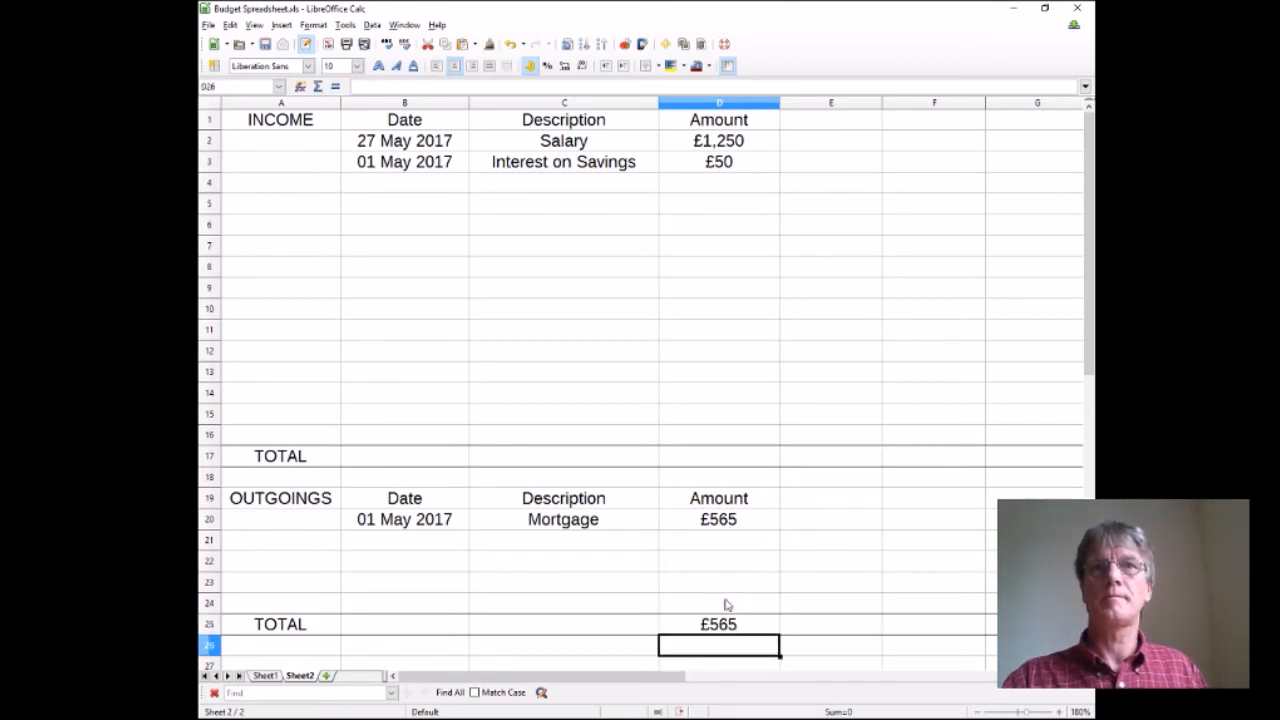
# Step: Total the income amounts in D17 with a SUM formula over D2:D16
pyautogui.click(713, 458)
pyautogui.write('=sum(')
pyautogui.click(700, 143)
pyautogui.moveTo(700, 143); pyautogui.dragTo(697, 438)
pyautogui.press('Return')
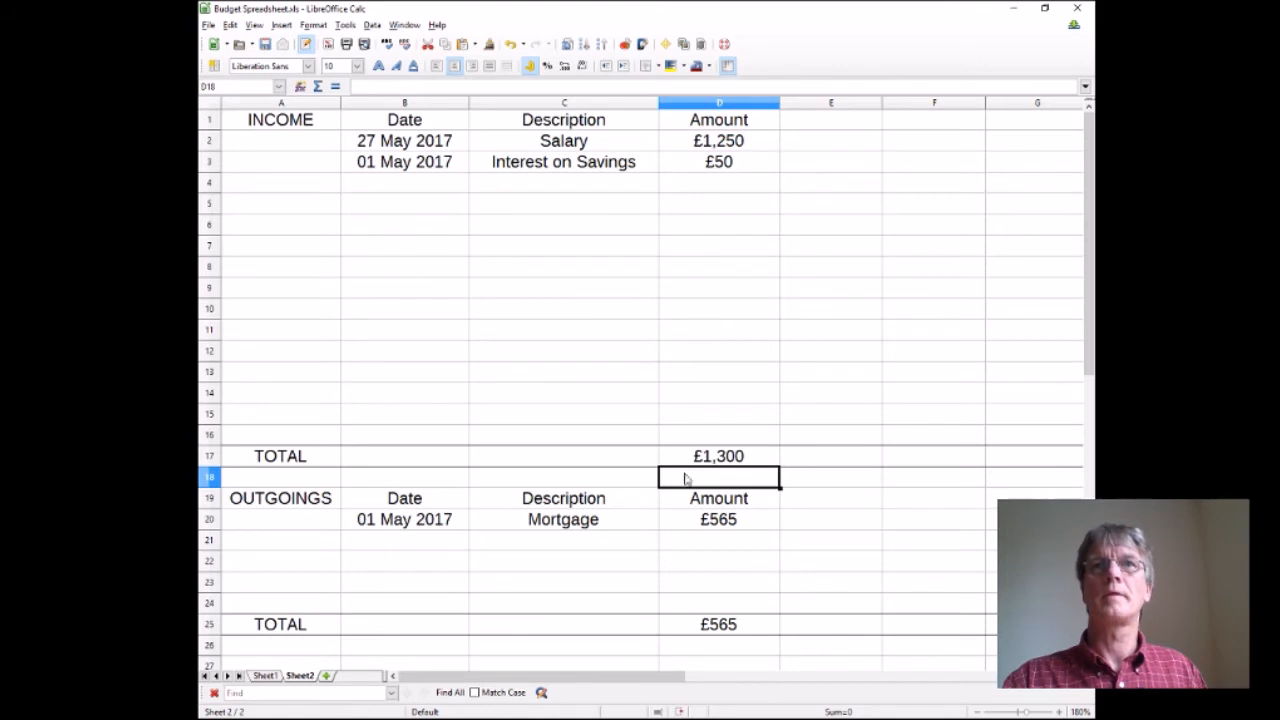
pyautogui.click(303, 630)
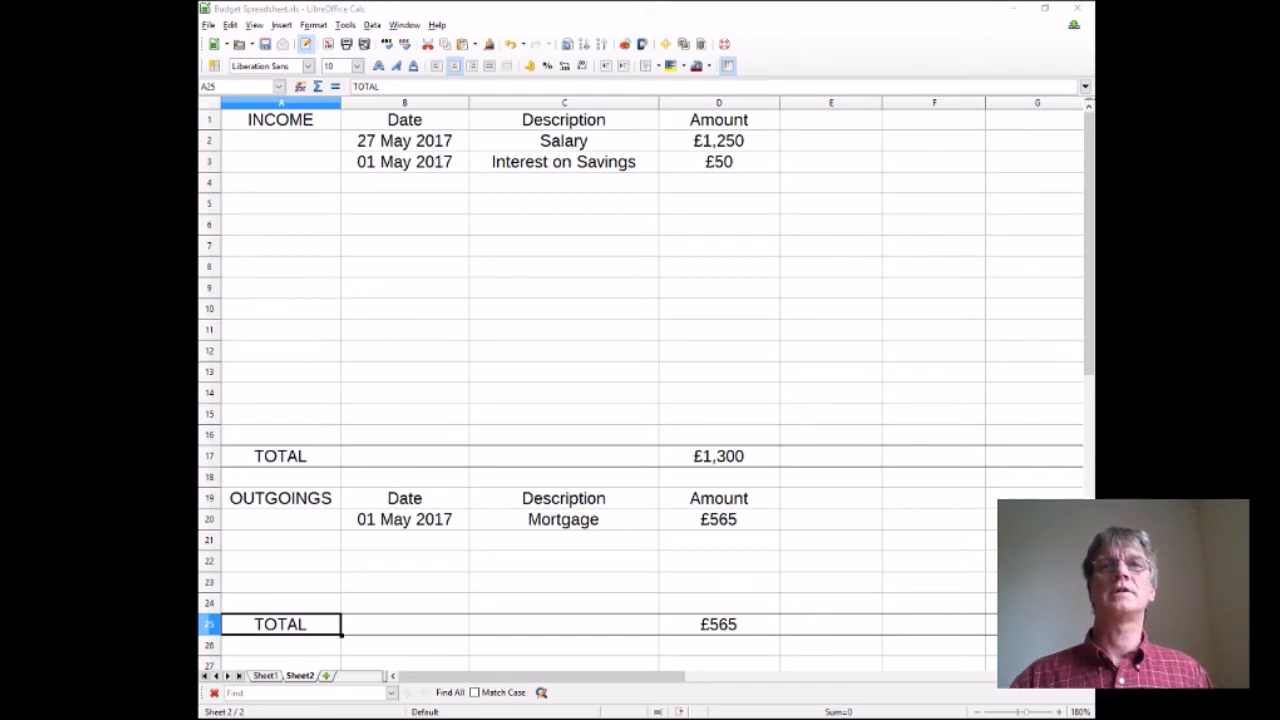
# Step: Label E16 NETT and enter the formula =D17-D25 in E17 to subtract total outgoings from total income
pyautogui.click(820, 458)
pyautogui.click(806, 438)
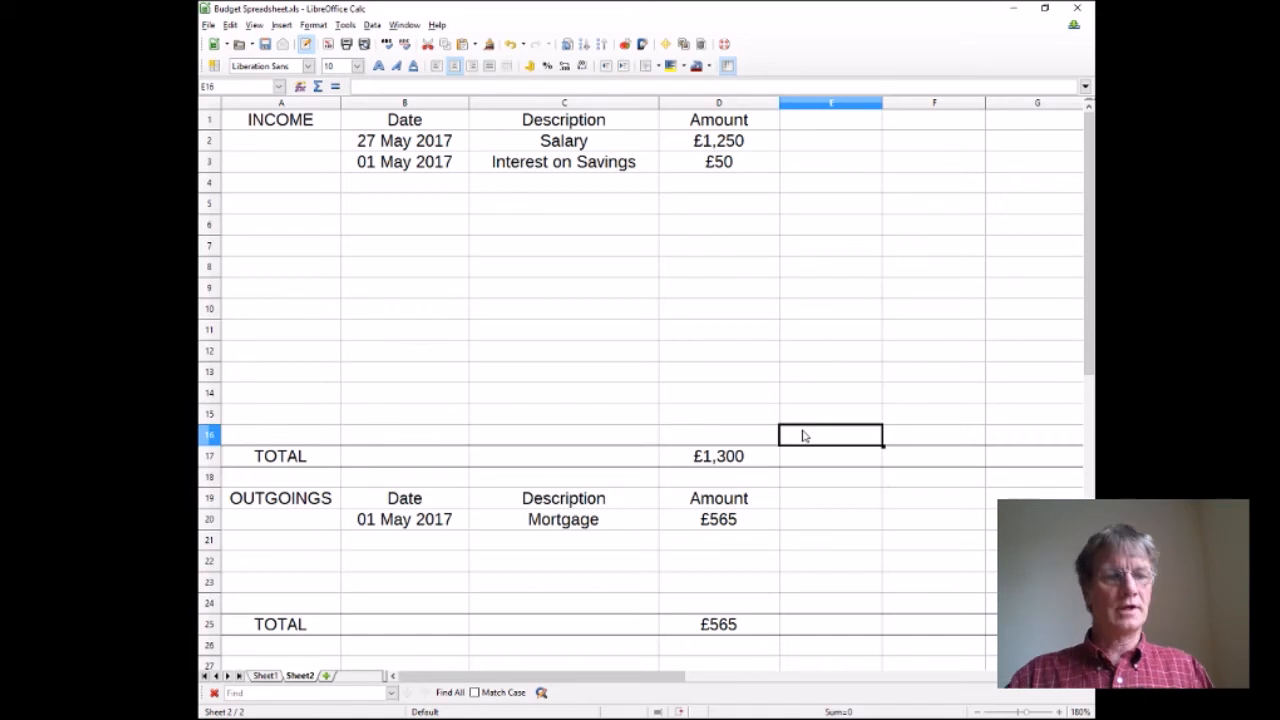
pyautogui.write('NETT')
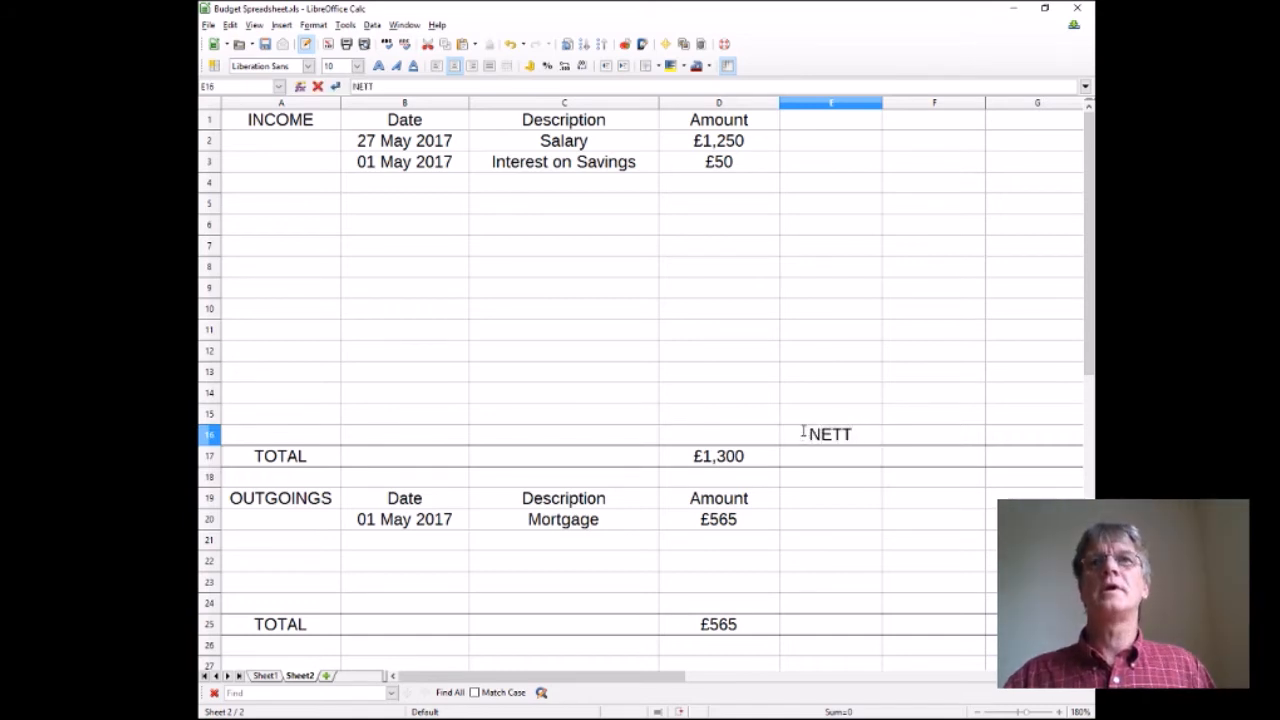
pyautogui.click(820, 463)
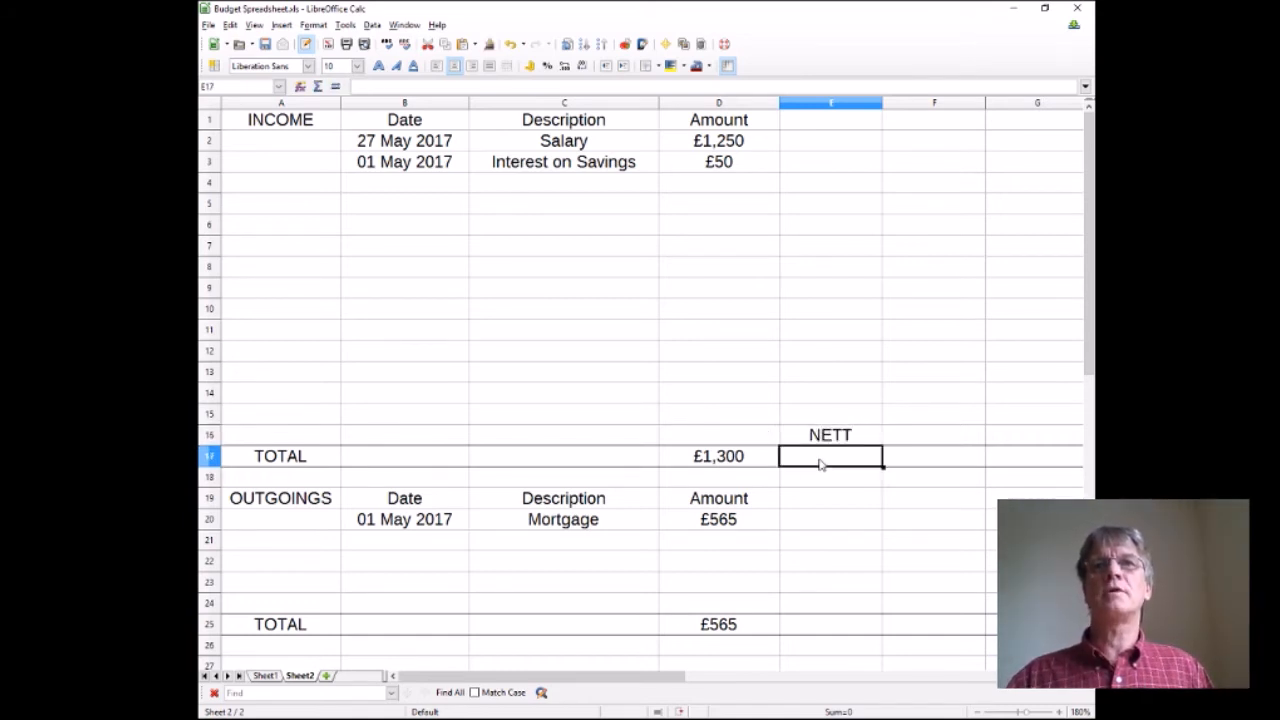
pyautogui.write('=')
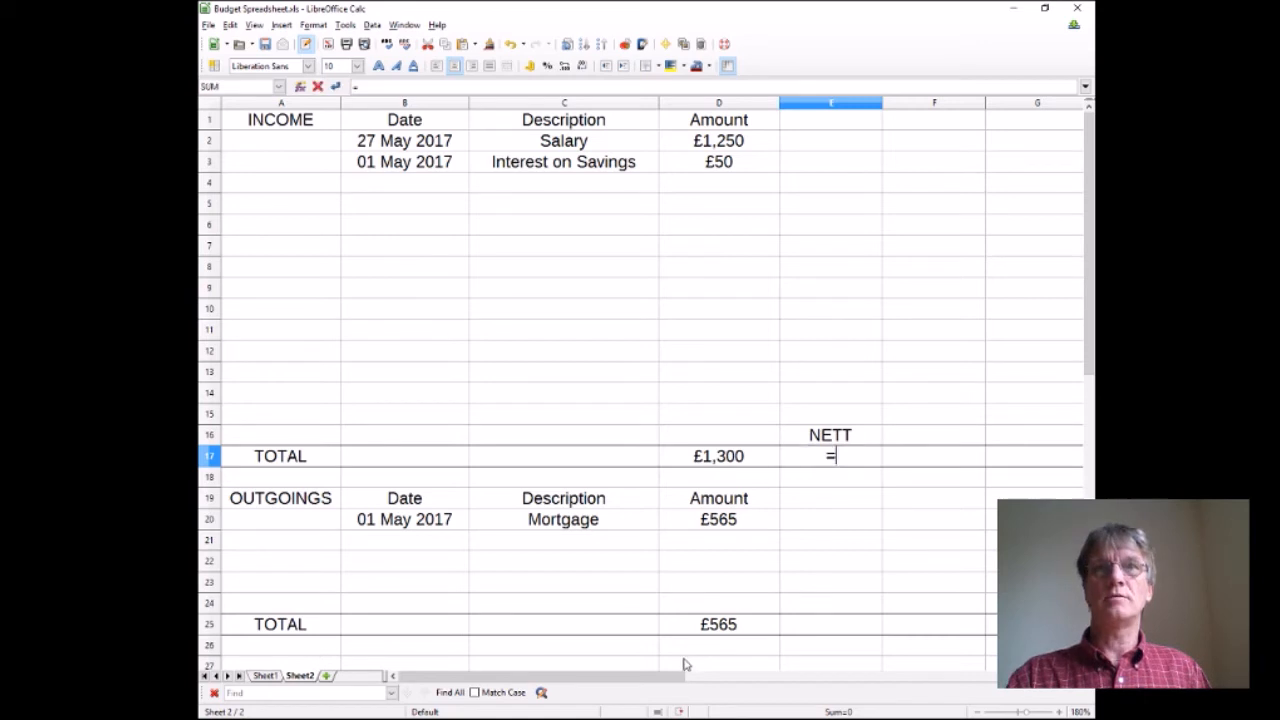
pyautogui.click(712, 458)
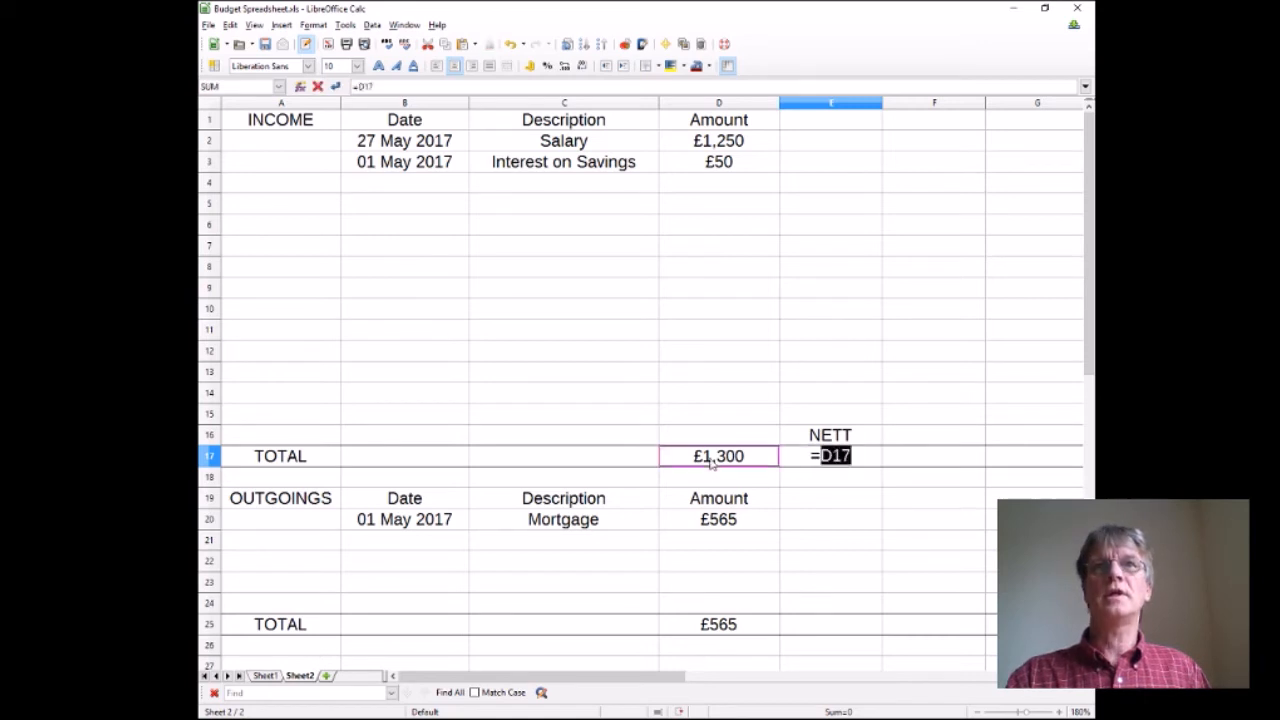
pyautogui.write('-')
pyautogui.click(709, 628)
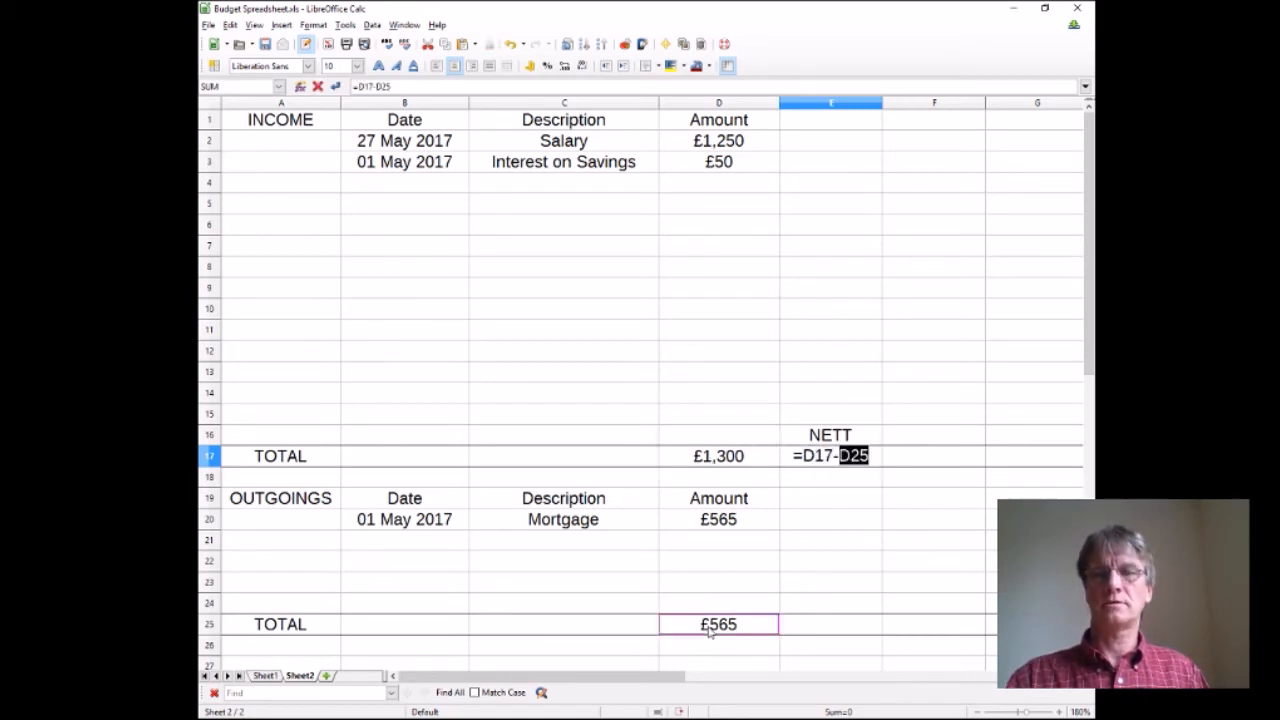
pyautogui.press('Return')
pyautogui.click(822, 458)
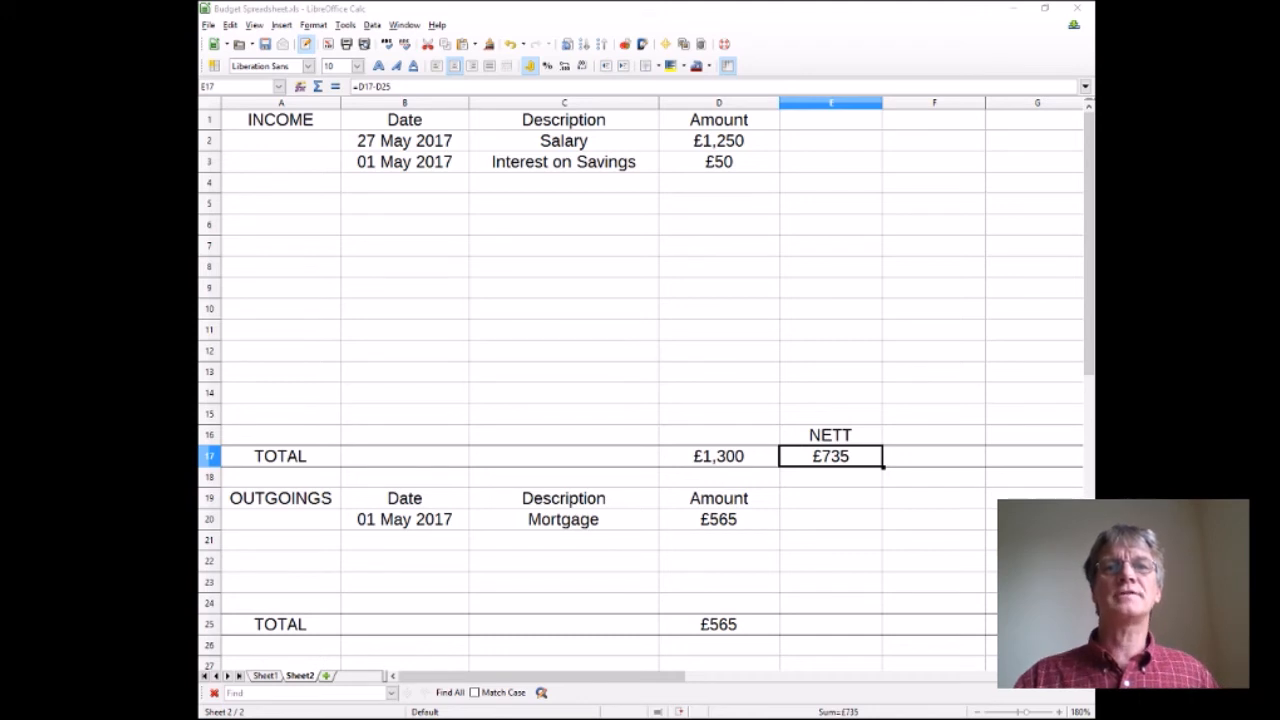
# Step: Add an outgoings entry in row 21 with date 17/5, description Gas and amount 45
pyautogui.click(382, 548)
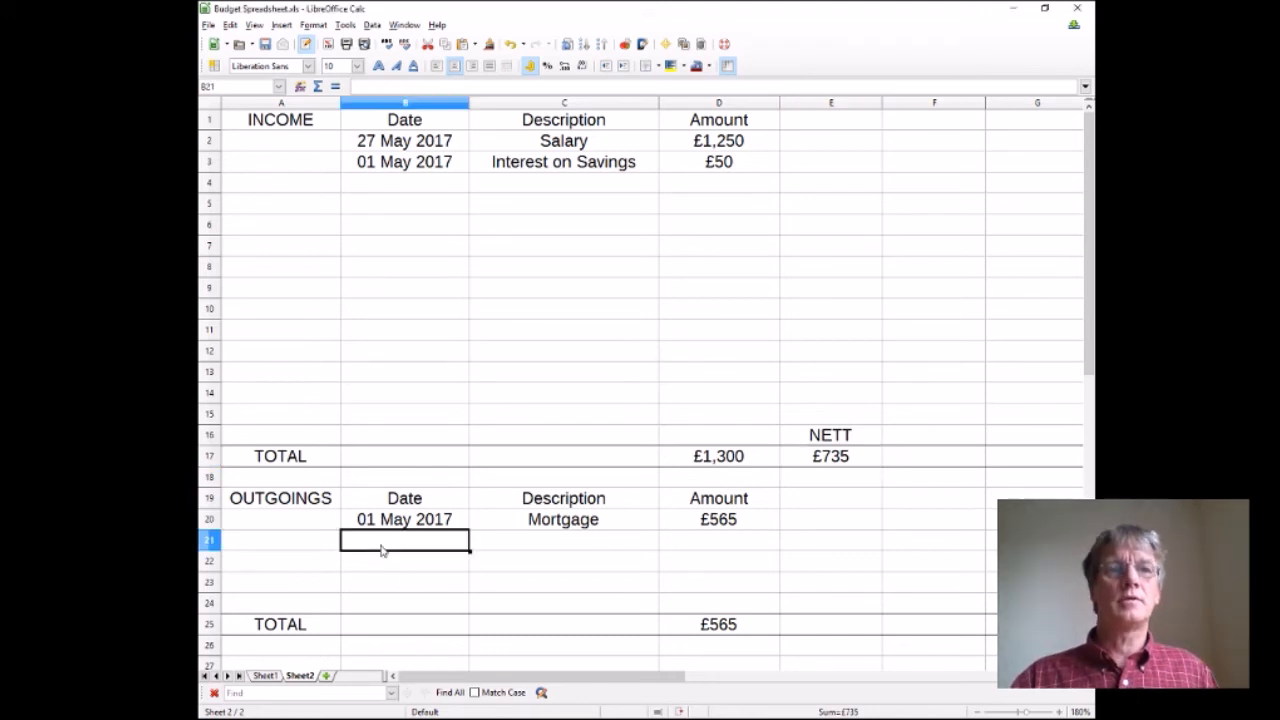
pyautogui.write('17/5')
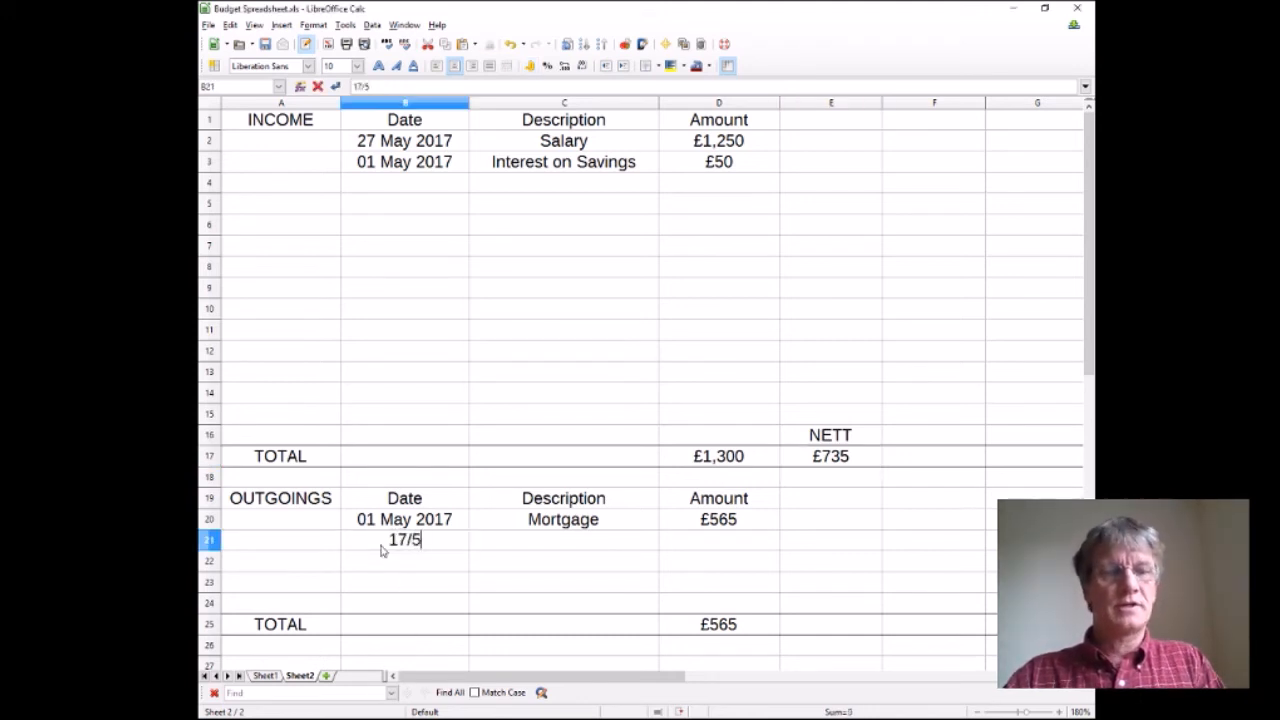
pyautogui.press('Tab')
pyautogui.write('Gas')
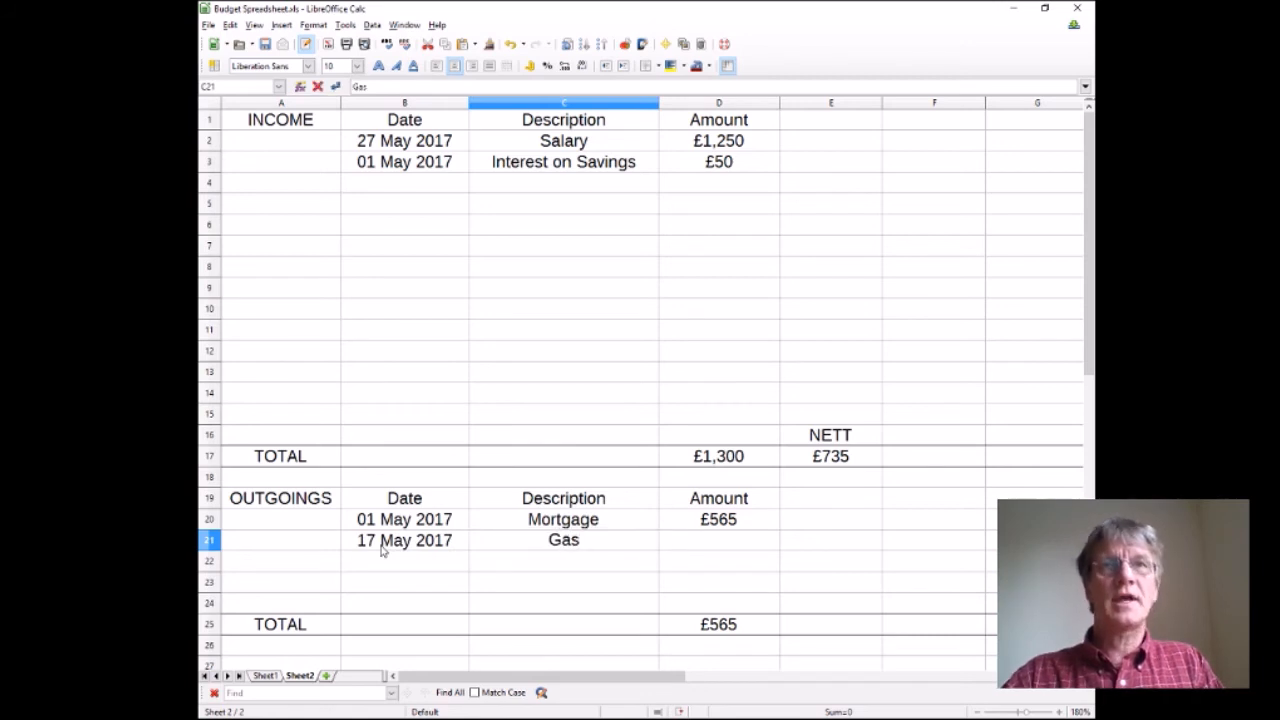
pyautogui.press('Tab')
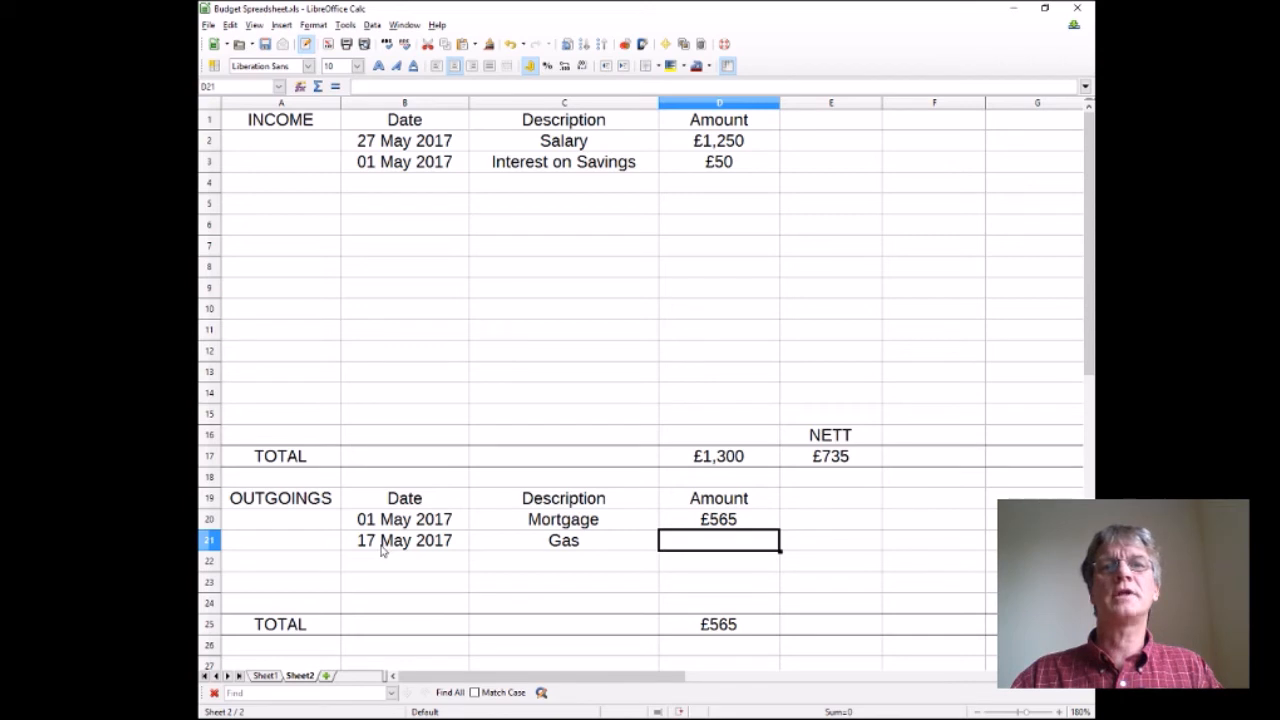
pyautogui.write('45')
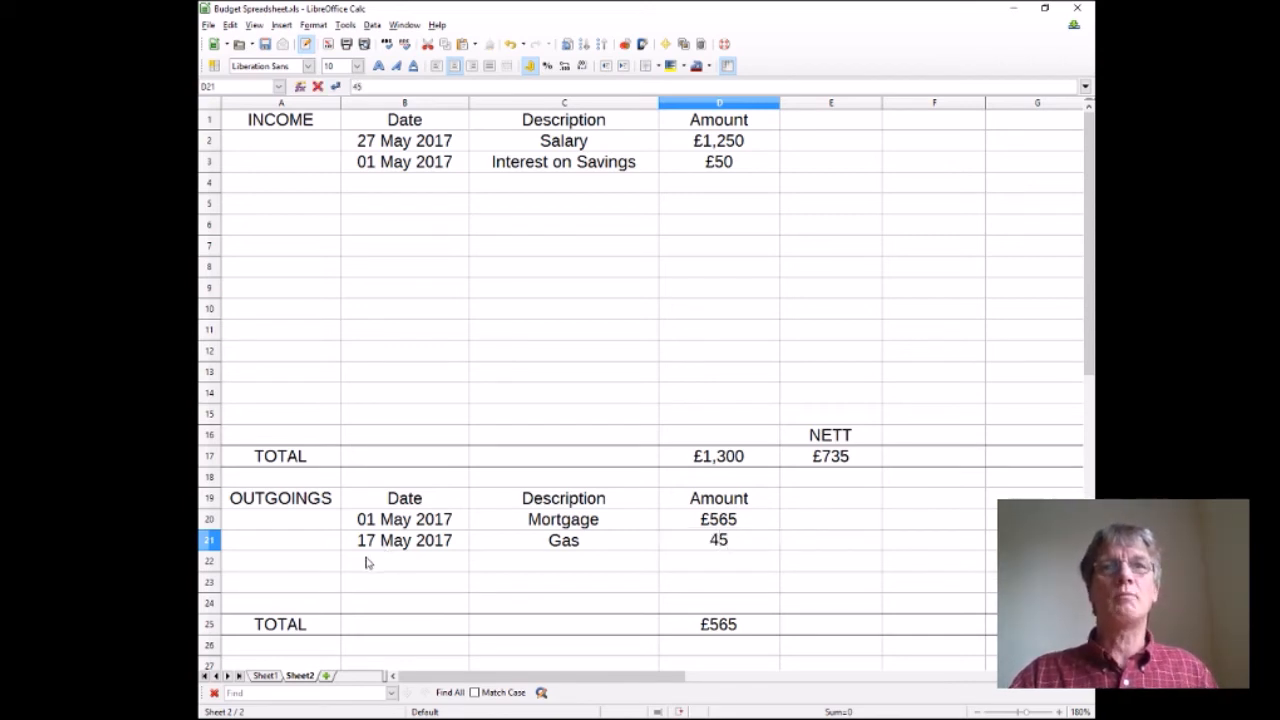
# Step: Add an outgoings entry in row 22 with date 17/5, description Electric and amount 30
pyautogui.click(344, 569)
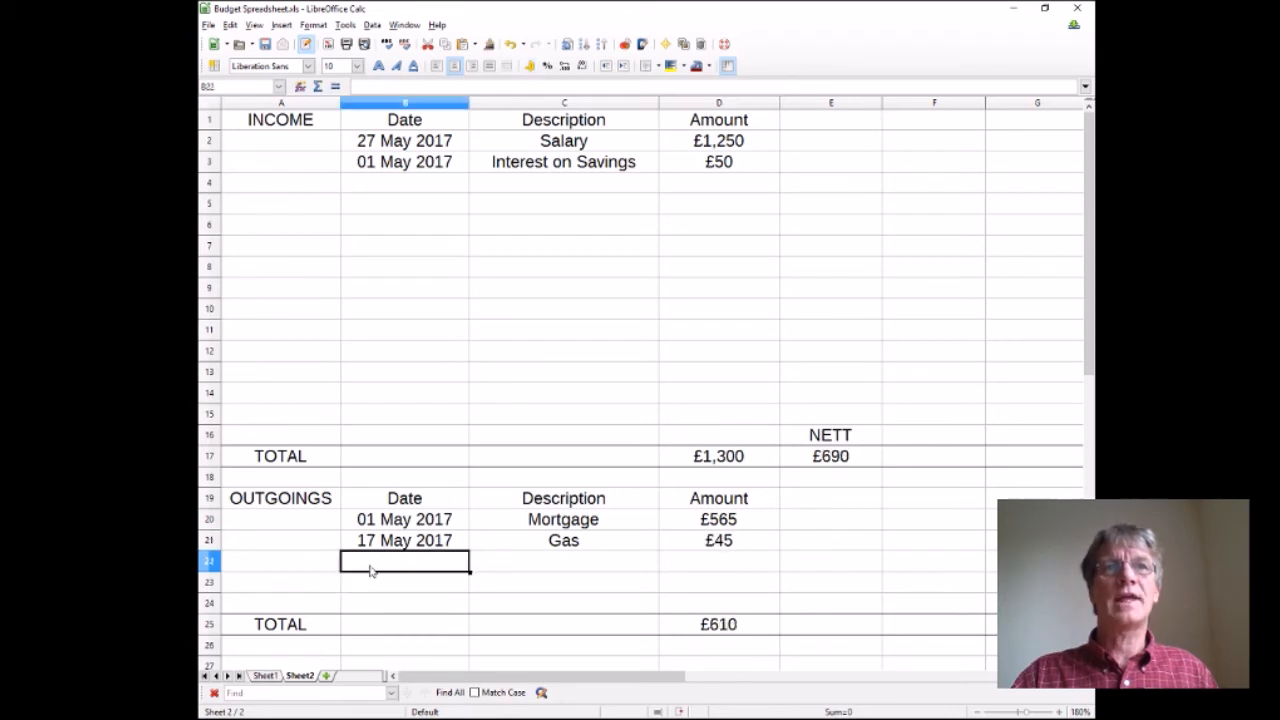
pyautogui.write('17/5')
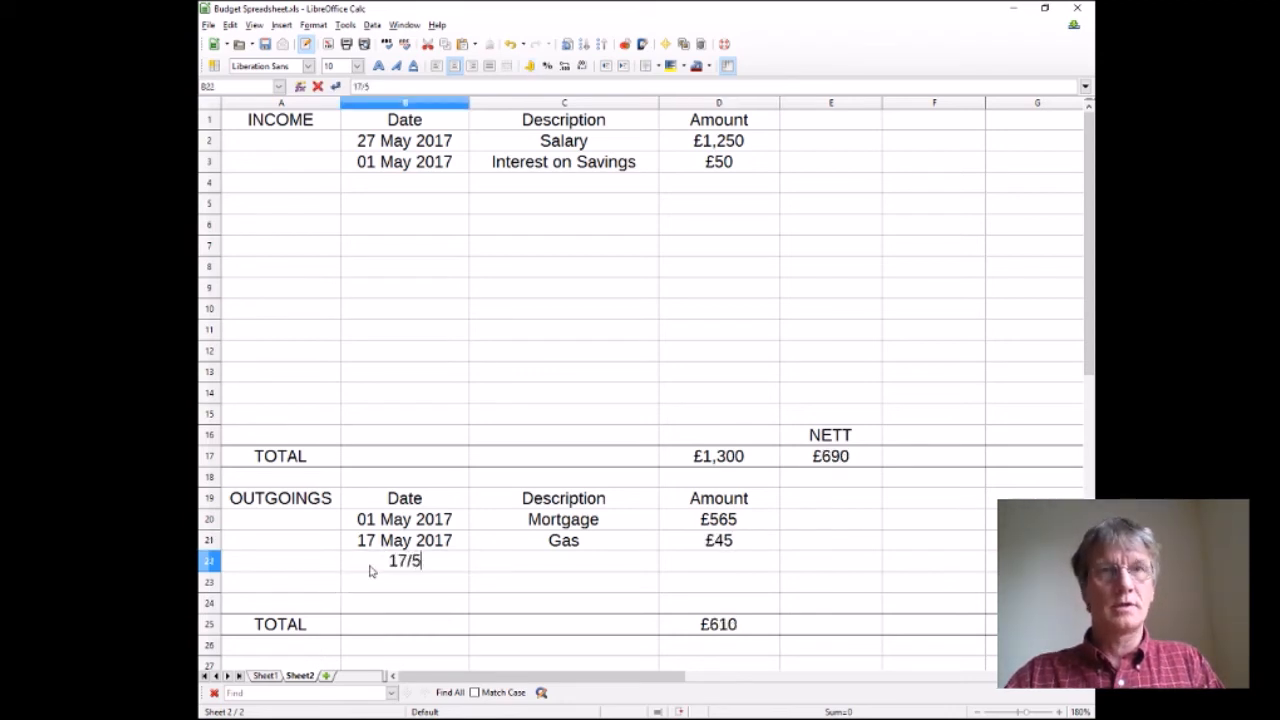
pyautogui.press('Tab')
pyautogui.write('Electric')
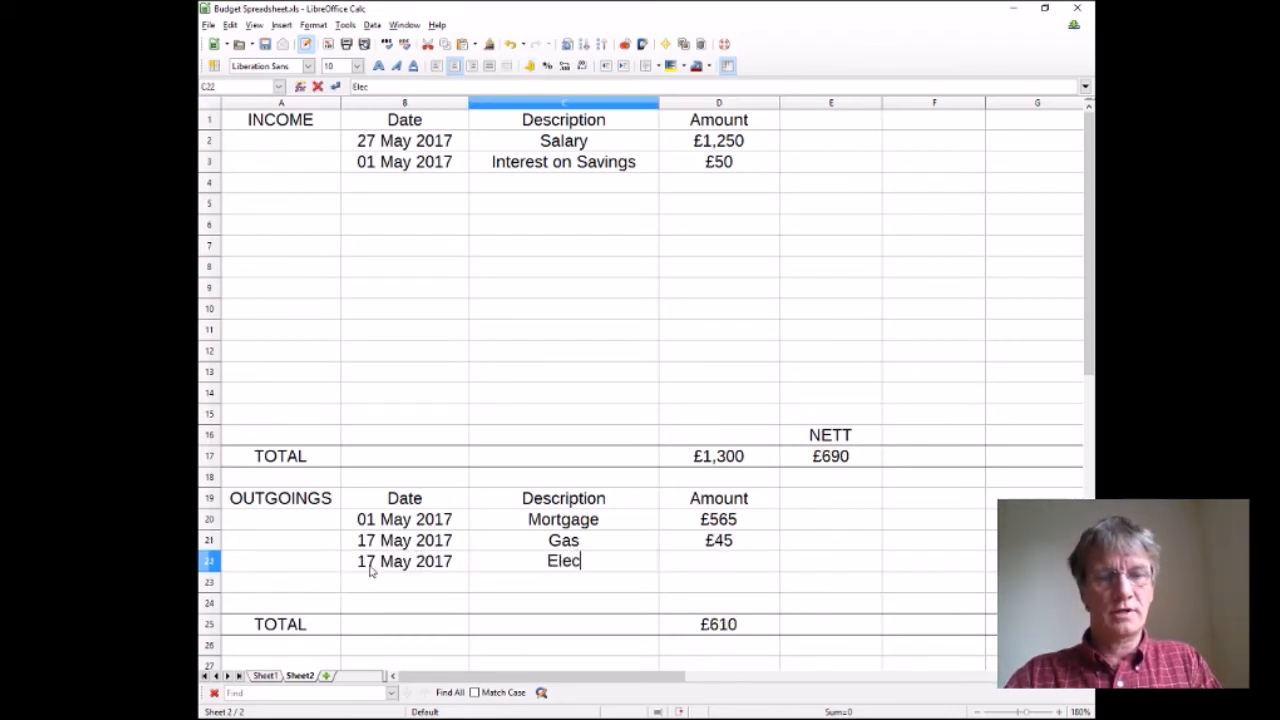
pyautogui.press('Tab')
pyautogui.write('30')
pyautogui.press('Return')
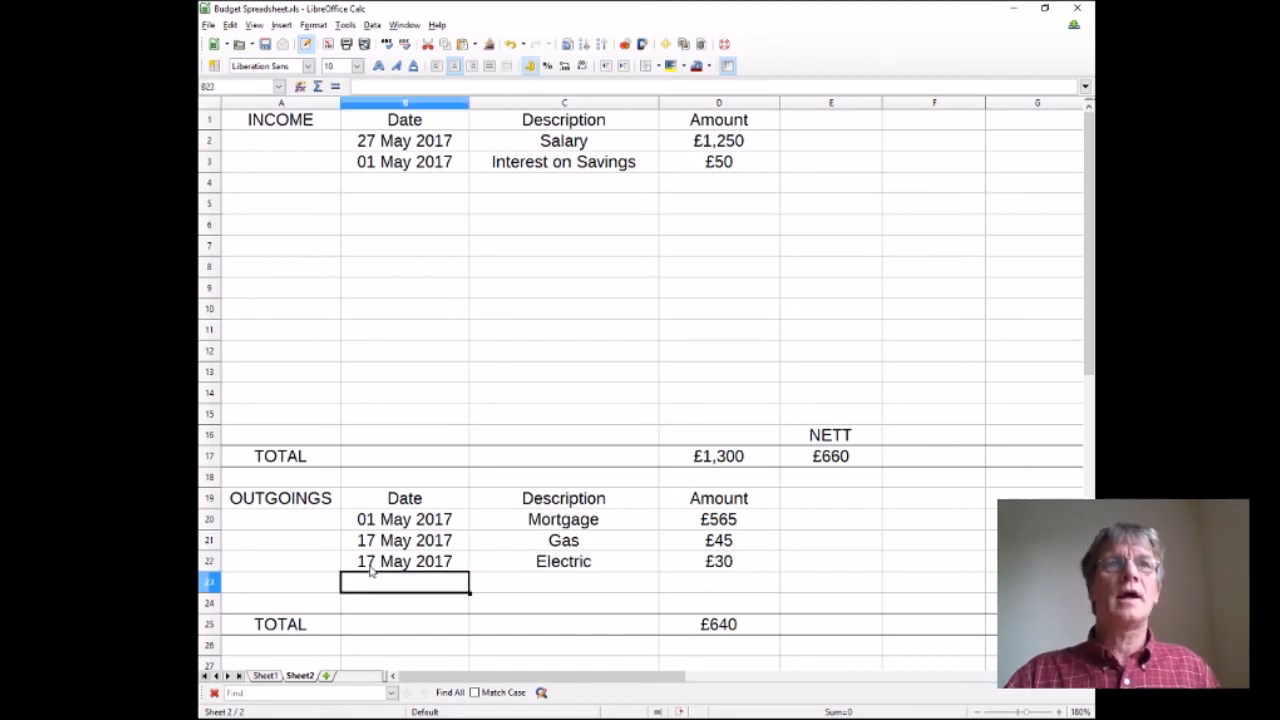
# Step: Delete the empty rows 7 to 11 from the income section
pyautogui.click(207, 588)
pyautogui.moveTo(212, 250); pyautogui.dragTo(215, 332)
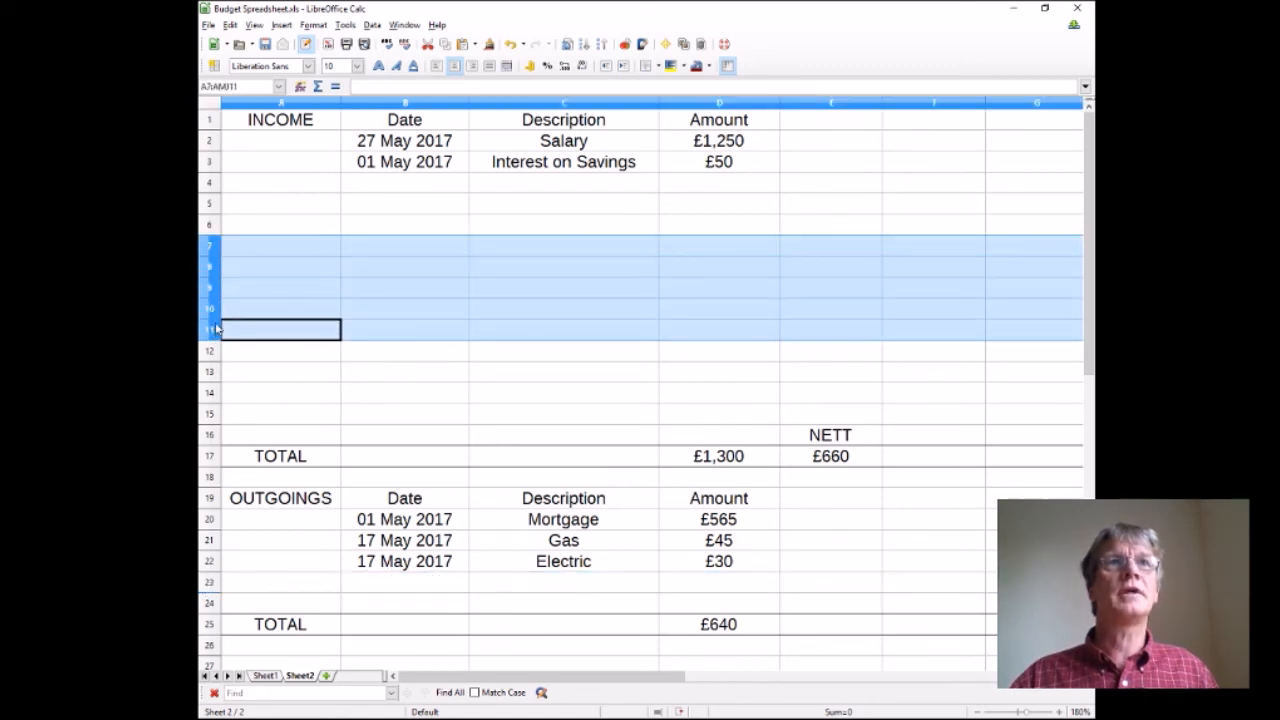
pyautogui.click(230, 24)
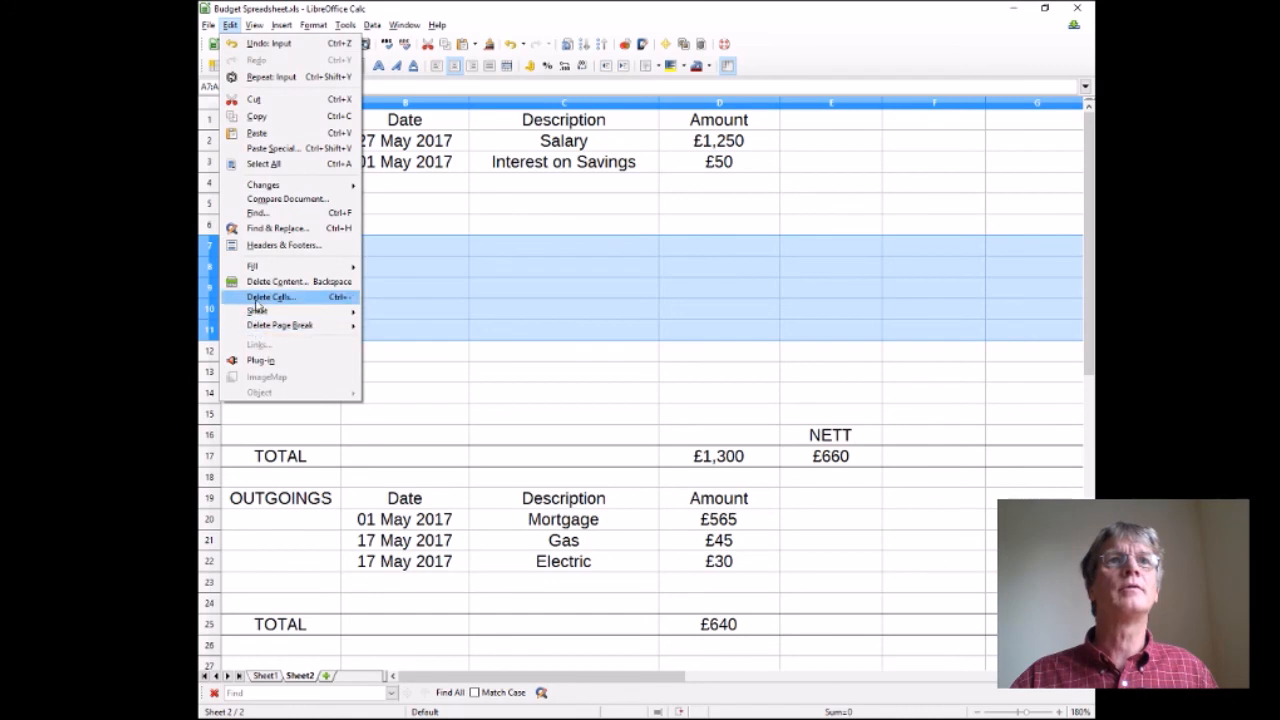
pyautogui.click(260, 298)
# Step: Insert five blank rows at row 18, below the Electric entry in the outgoings section
pyautogui.click(210, 477)
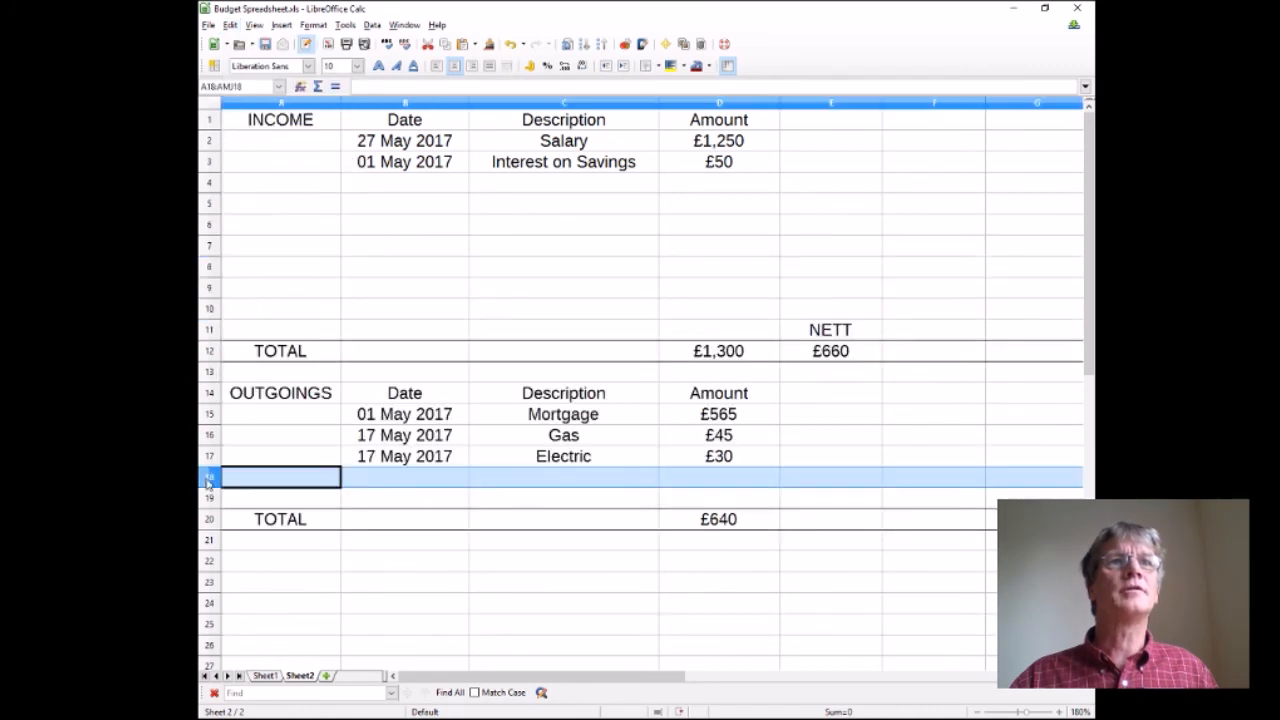
pyautogui.click(283, 27)
pyautogui.click(285, 54)
pyautogui.click(282, 27)
pyautogui.click(285, 54)
pyautogui.click(282, 25)
pyautogui.click(285, 54)
pyautogui.click(282, 25)
pyautogui.click(285, 54)
pyautogui.click(282, 25)
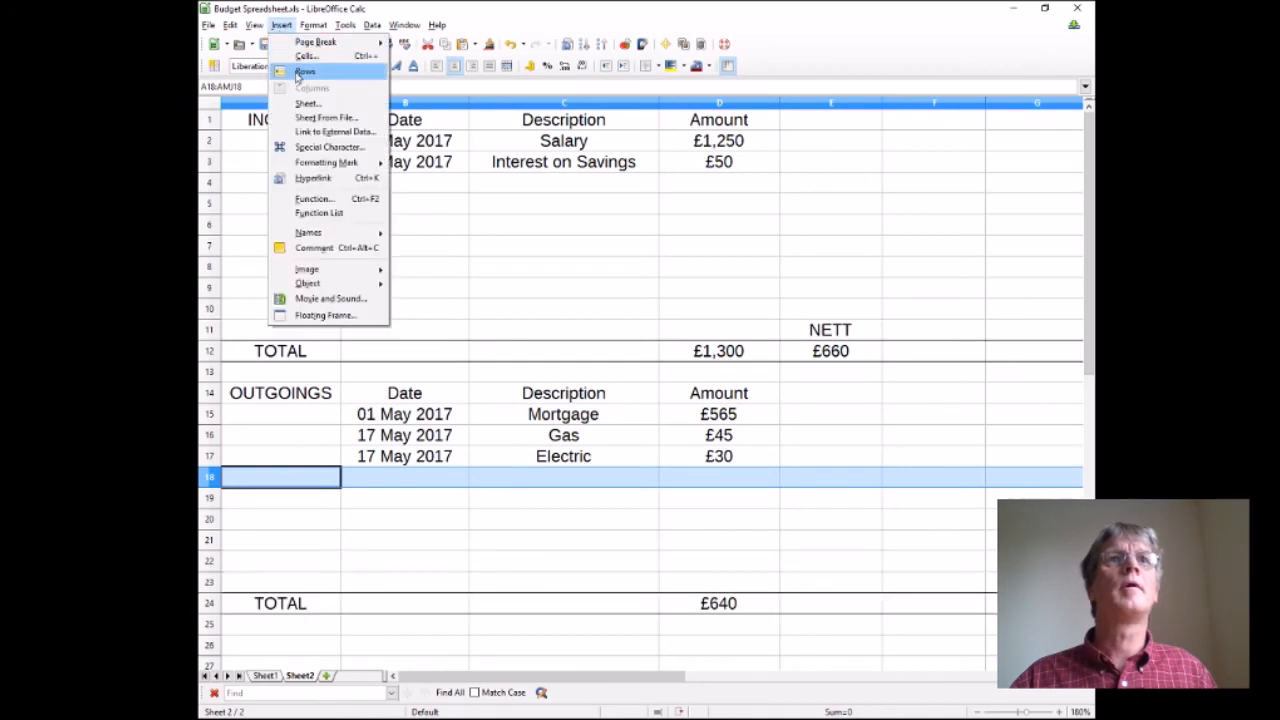
pyautogui.click(285, 54)
# Step: Review the outgoings entries, the income and outgoings totals in D12 and D25, and the NETT formula in E12
pyautogui.click(278, 626)
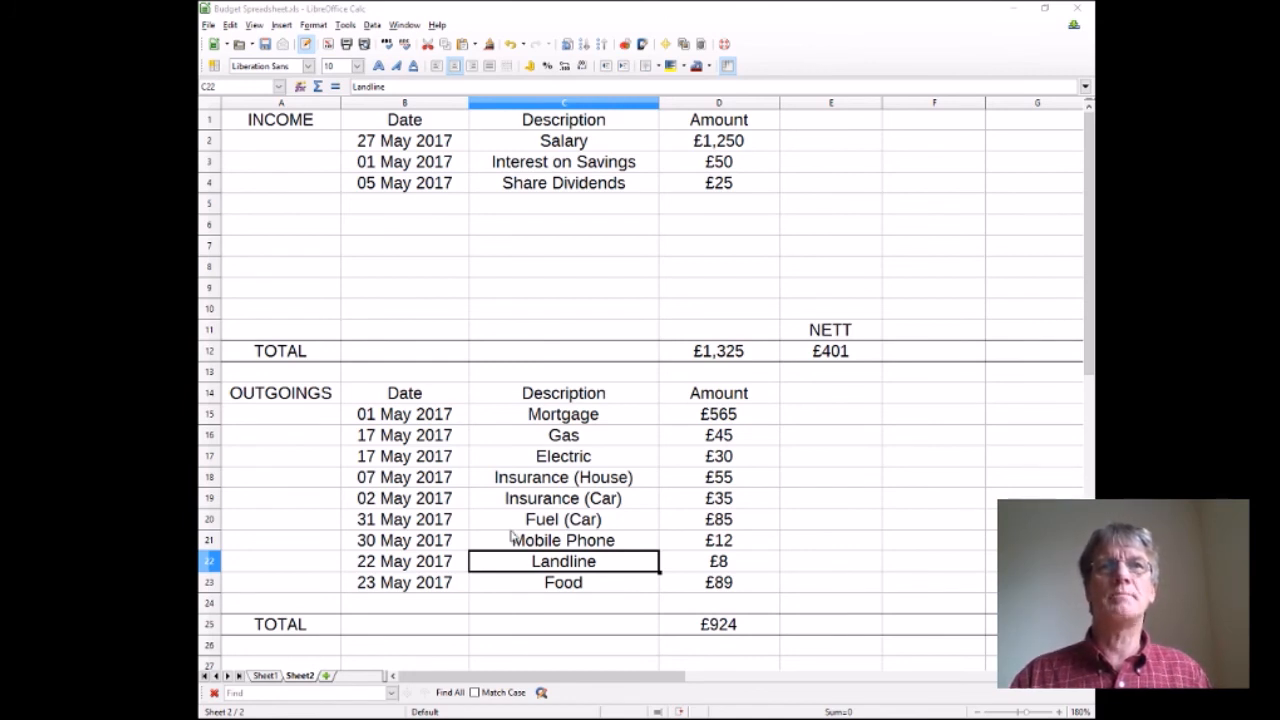
pyautogui.click(562, 587)
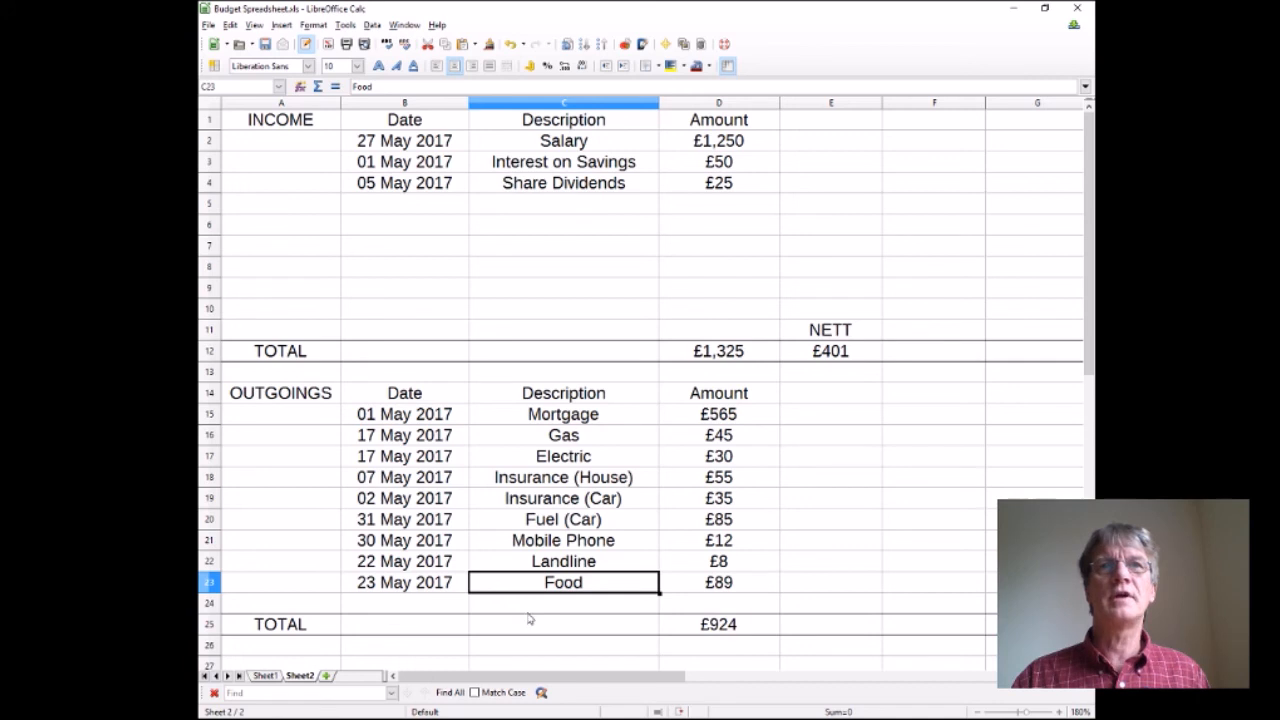
pyautogui.click(537, 521)
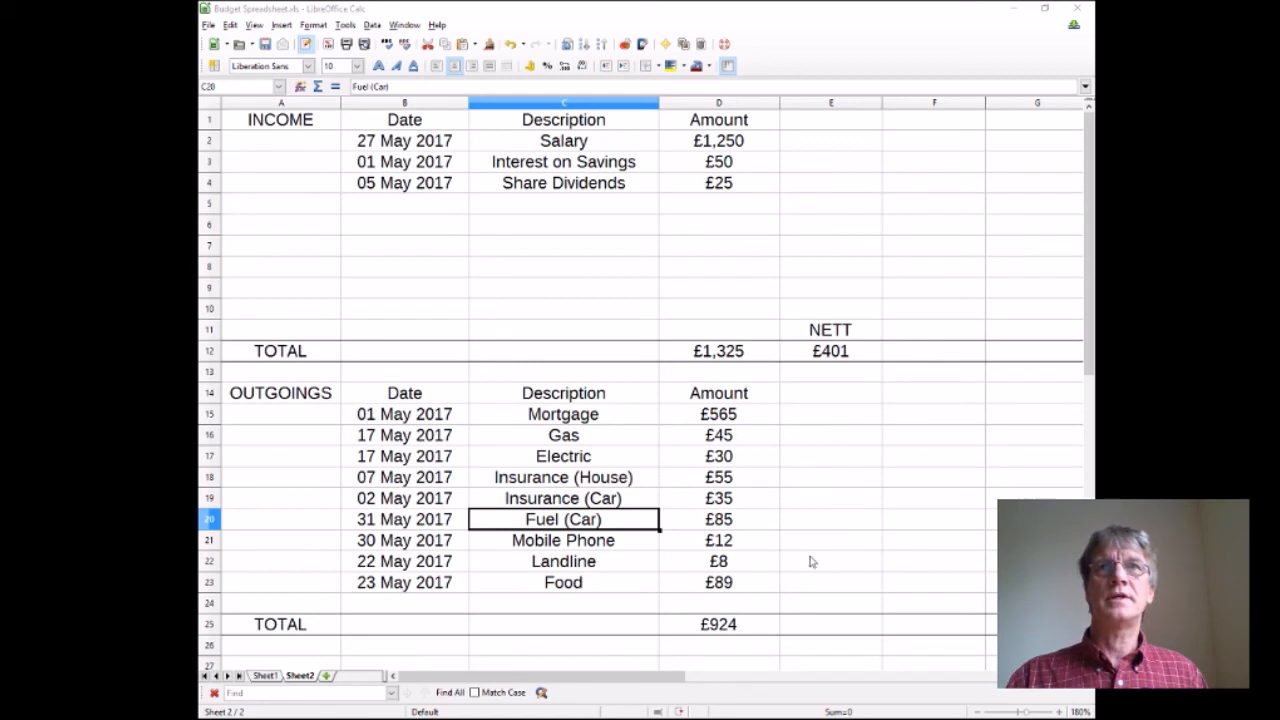
pyautogui.click(730, 356)
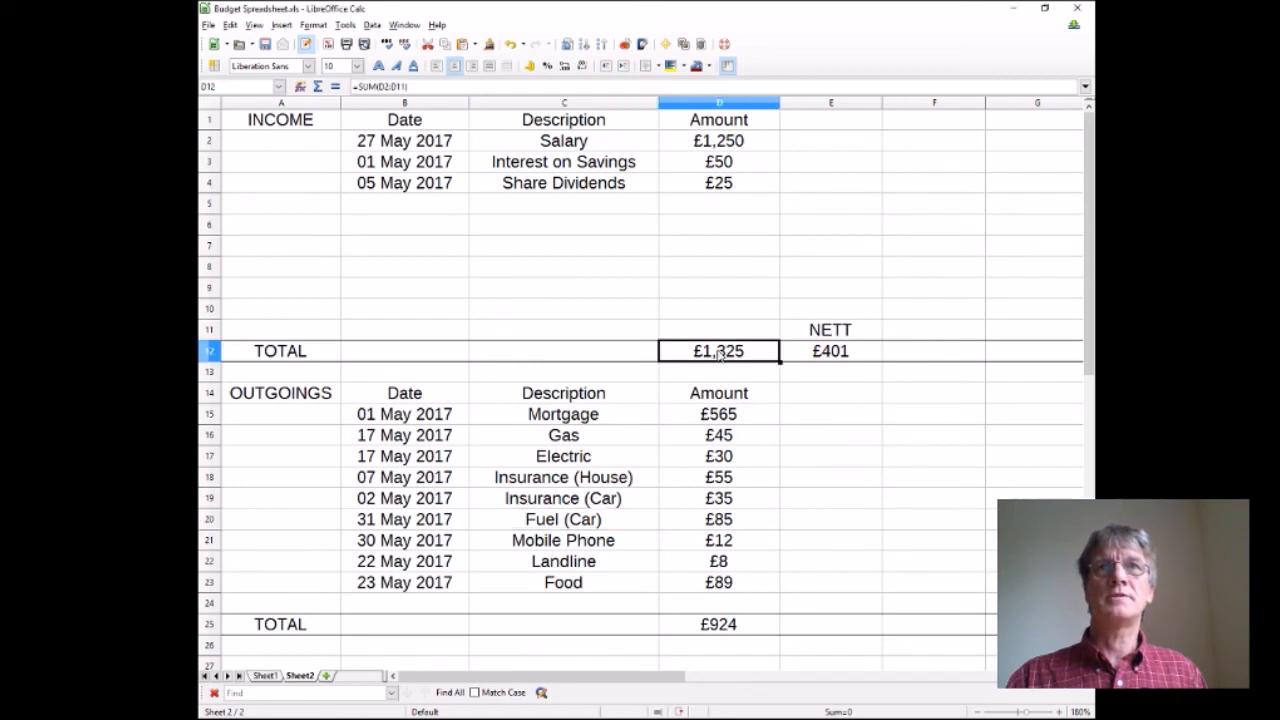
pyautogui.click(712, 628)
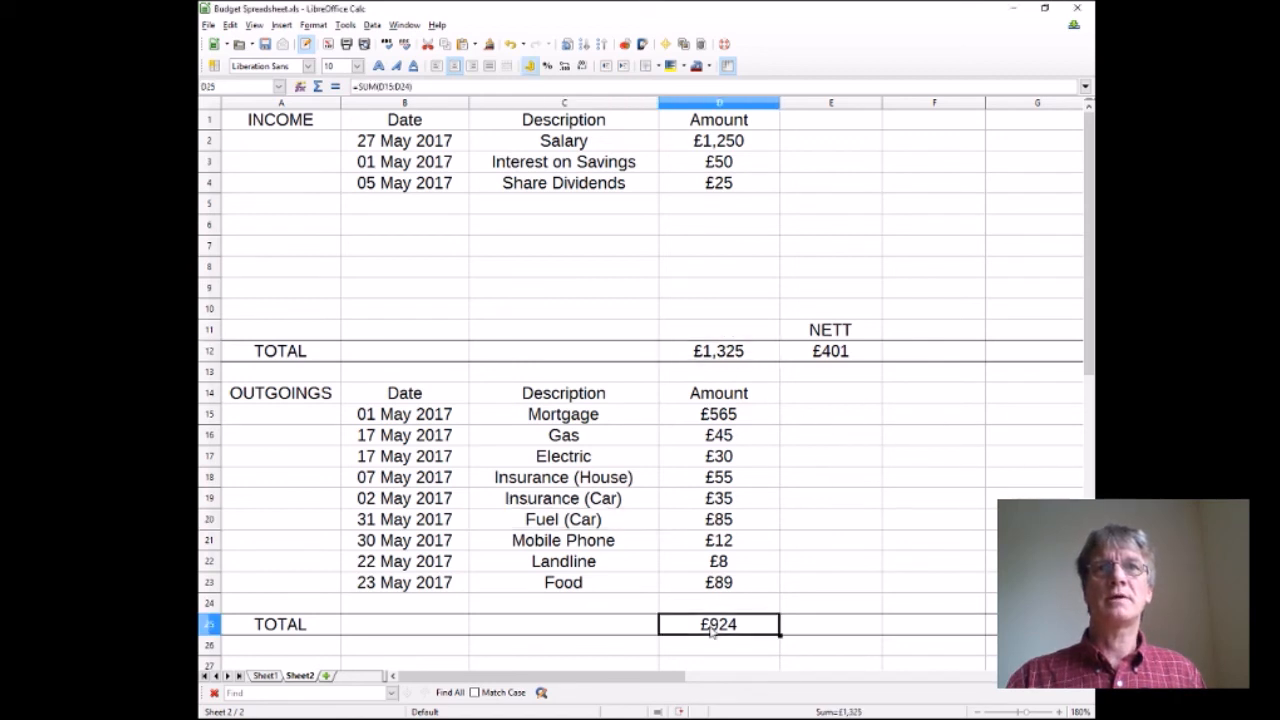
pyautogui.click(850, 355)
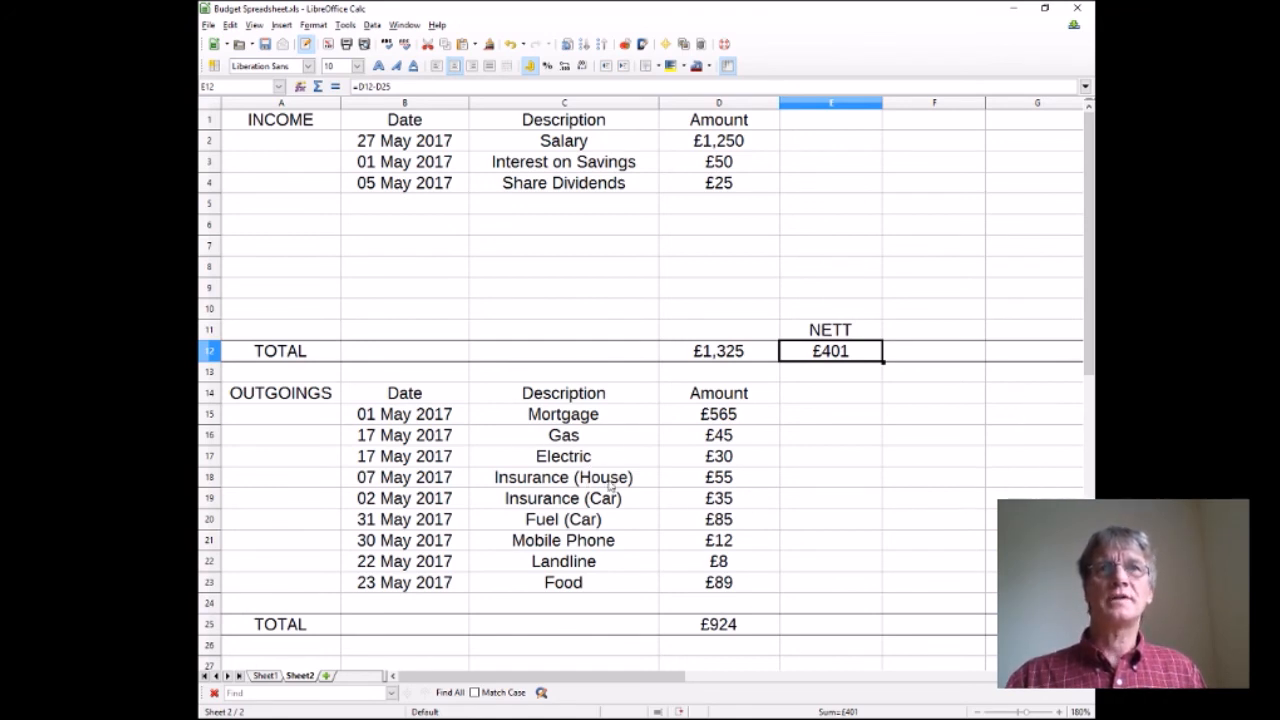
pyautogui.click(701, 580)
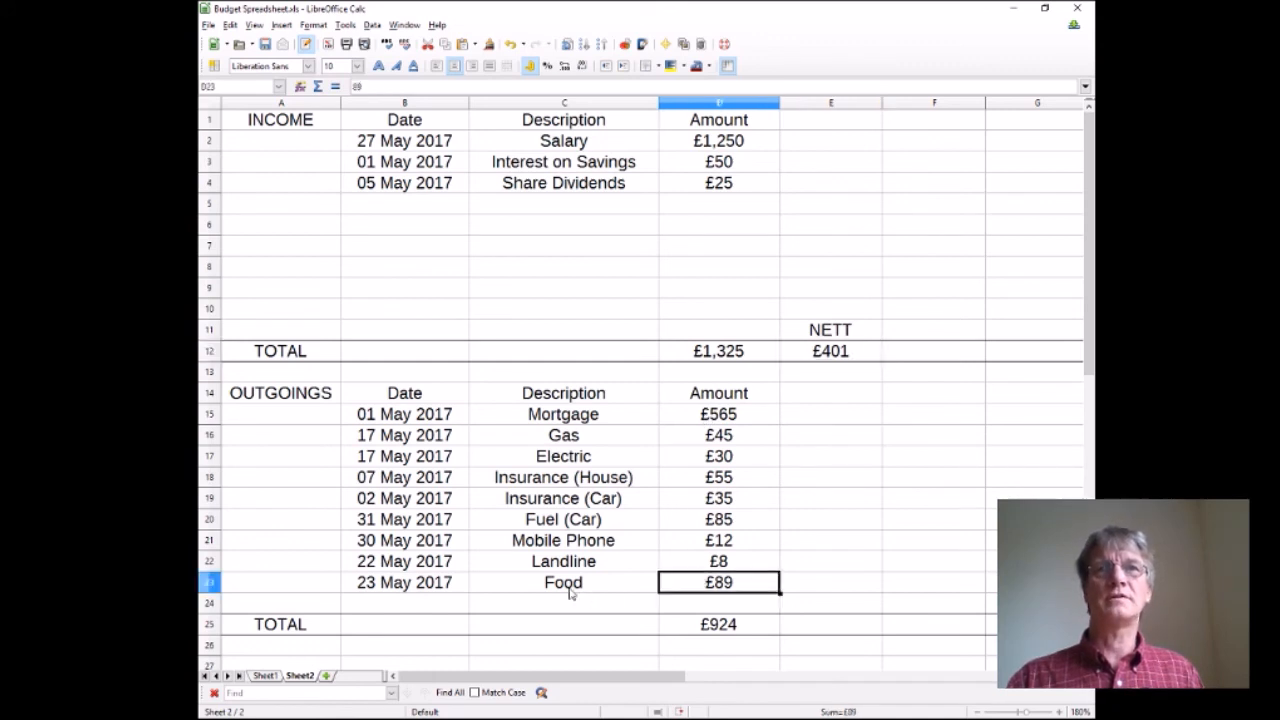
pyautogui.click(551, 528)
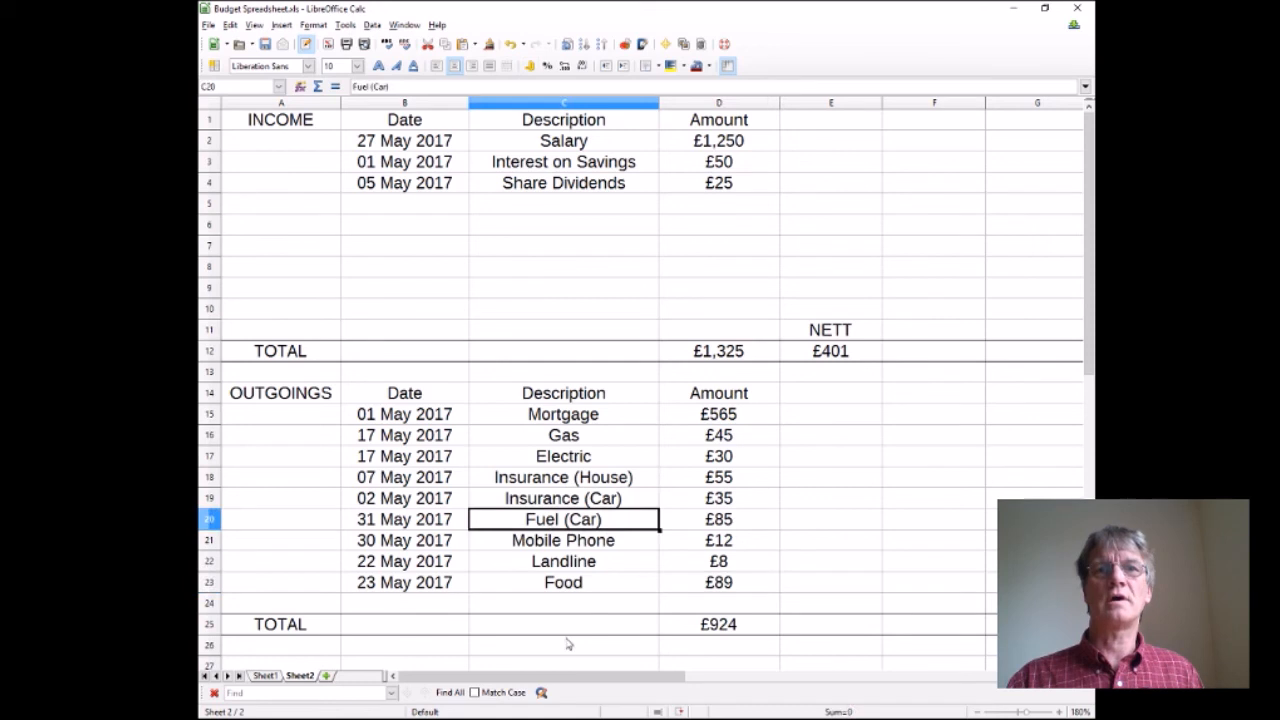